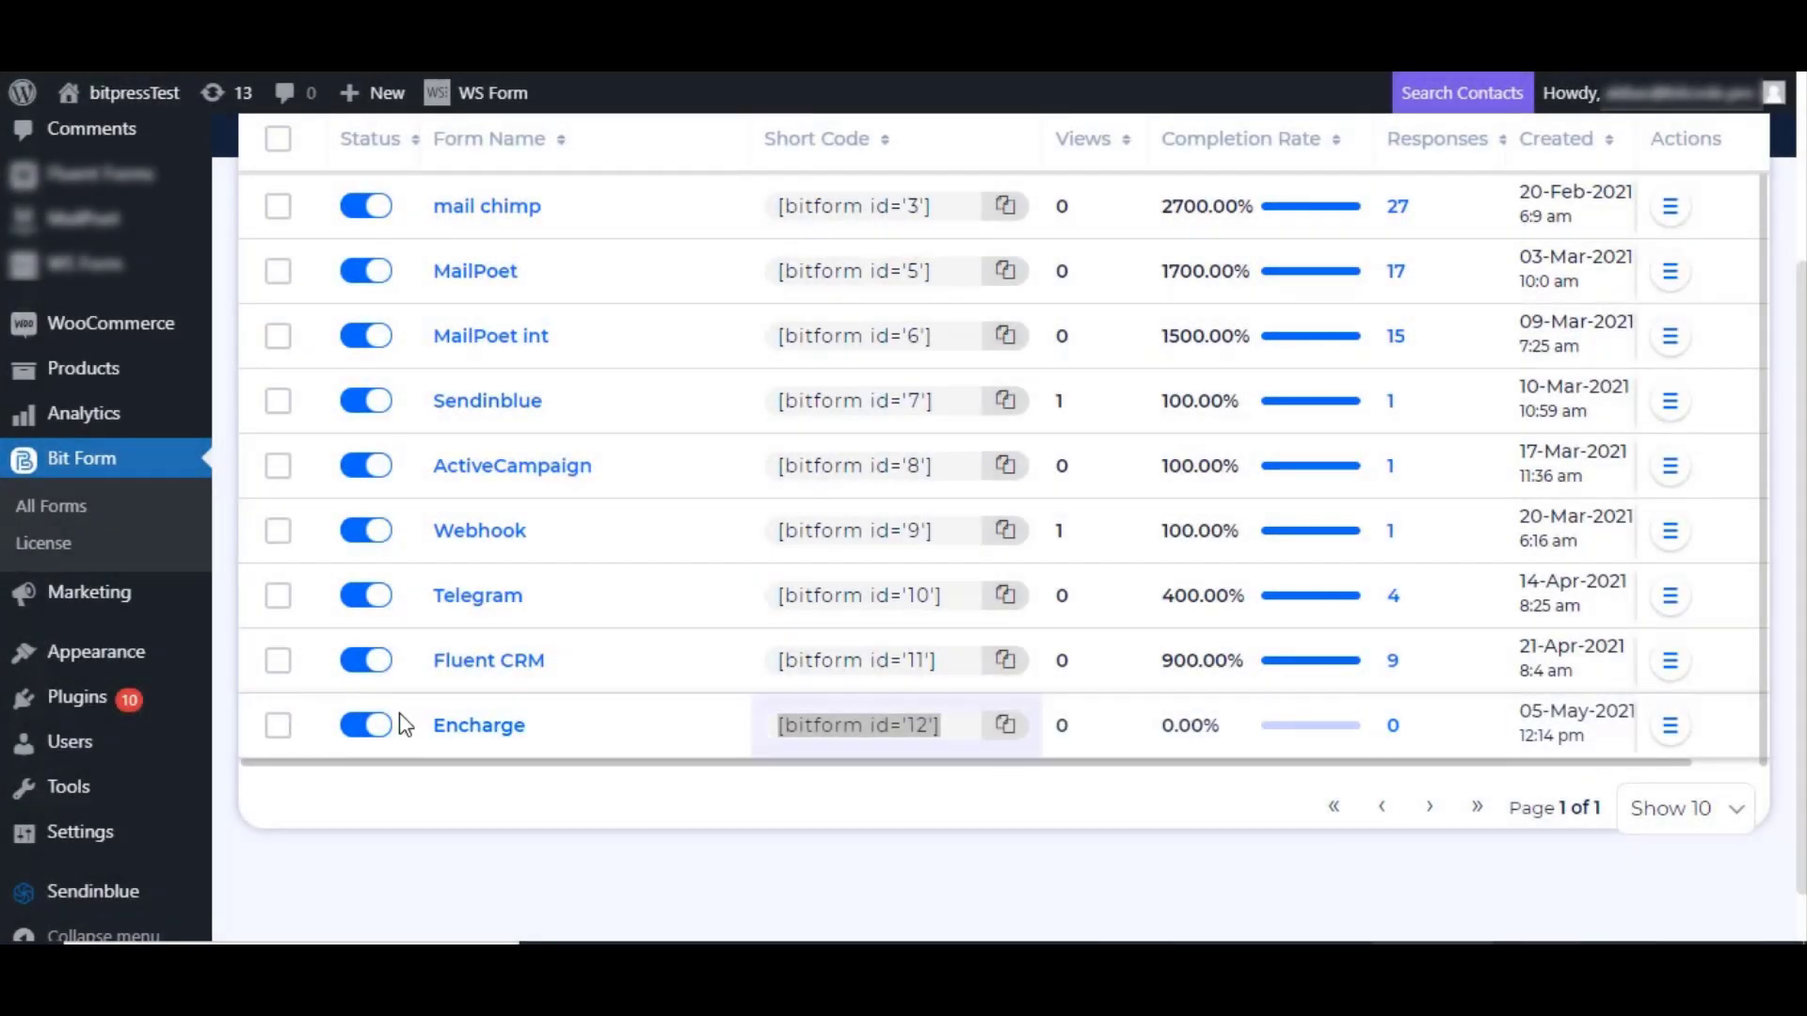
Step: Scroll the All Forms table to locate the Encharge form
scroll(1317, 357, up, 1)
scroll(1682, 177, up, 3)
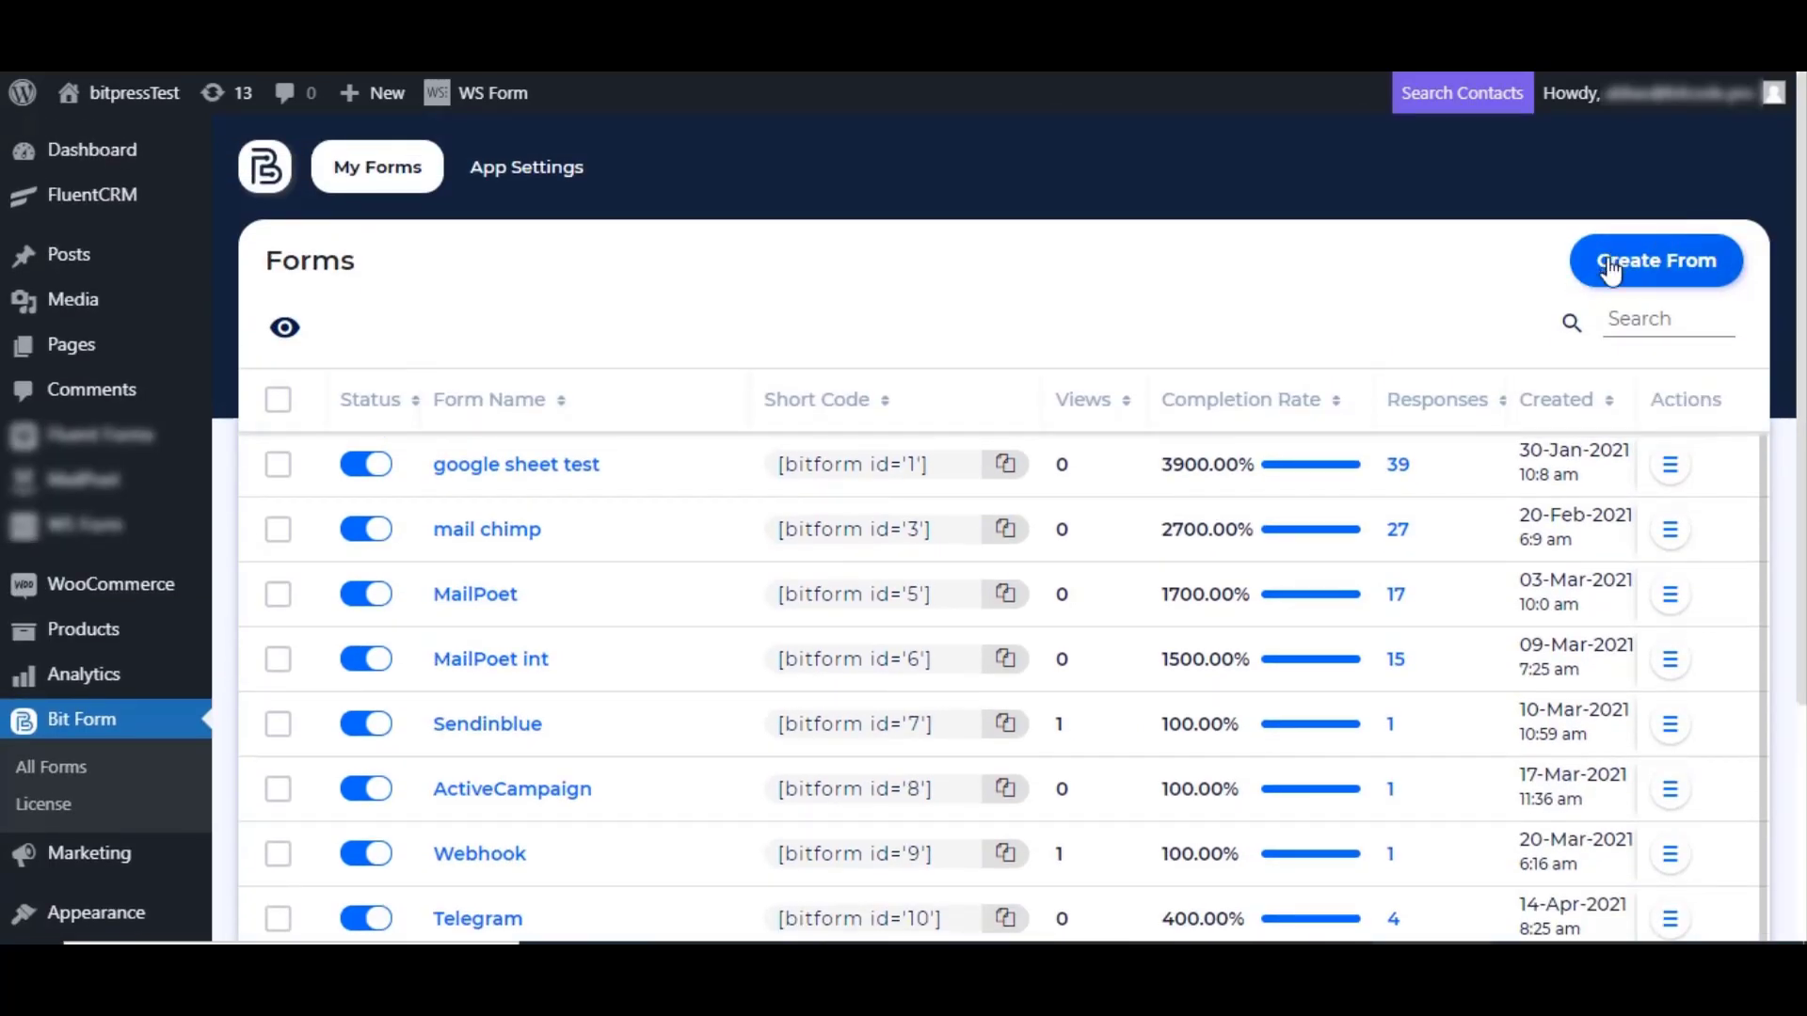
scroll(415, 759, down, 2)
scroll(595, 735, down, 2)
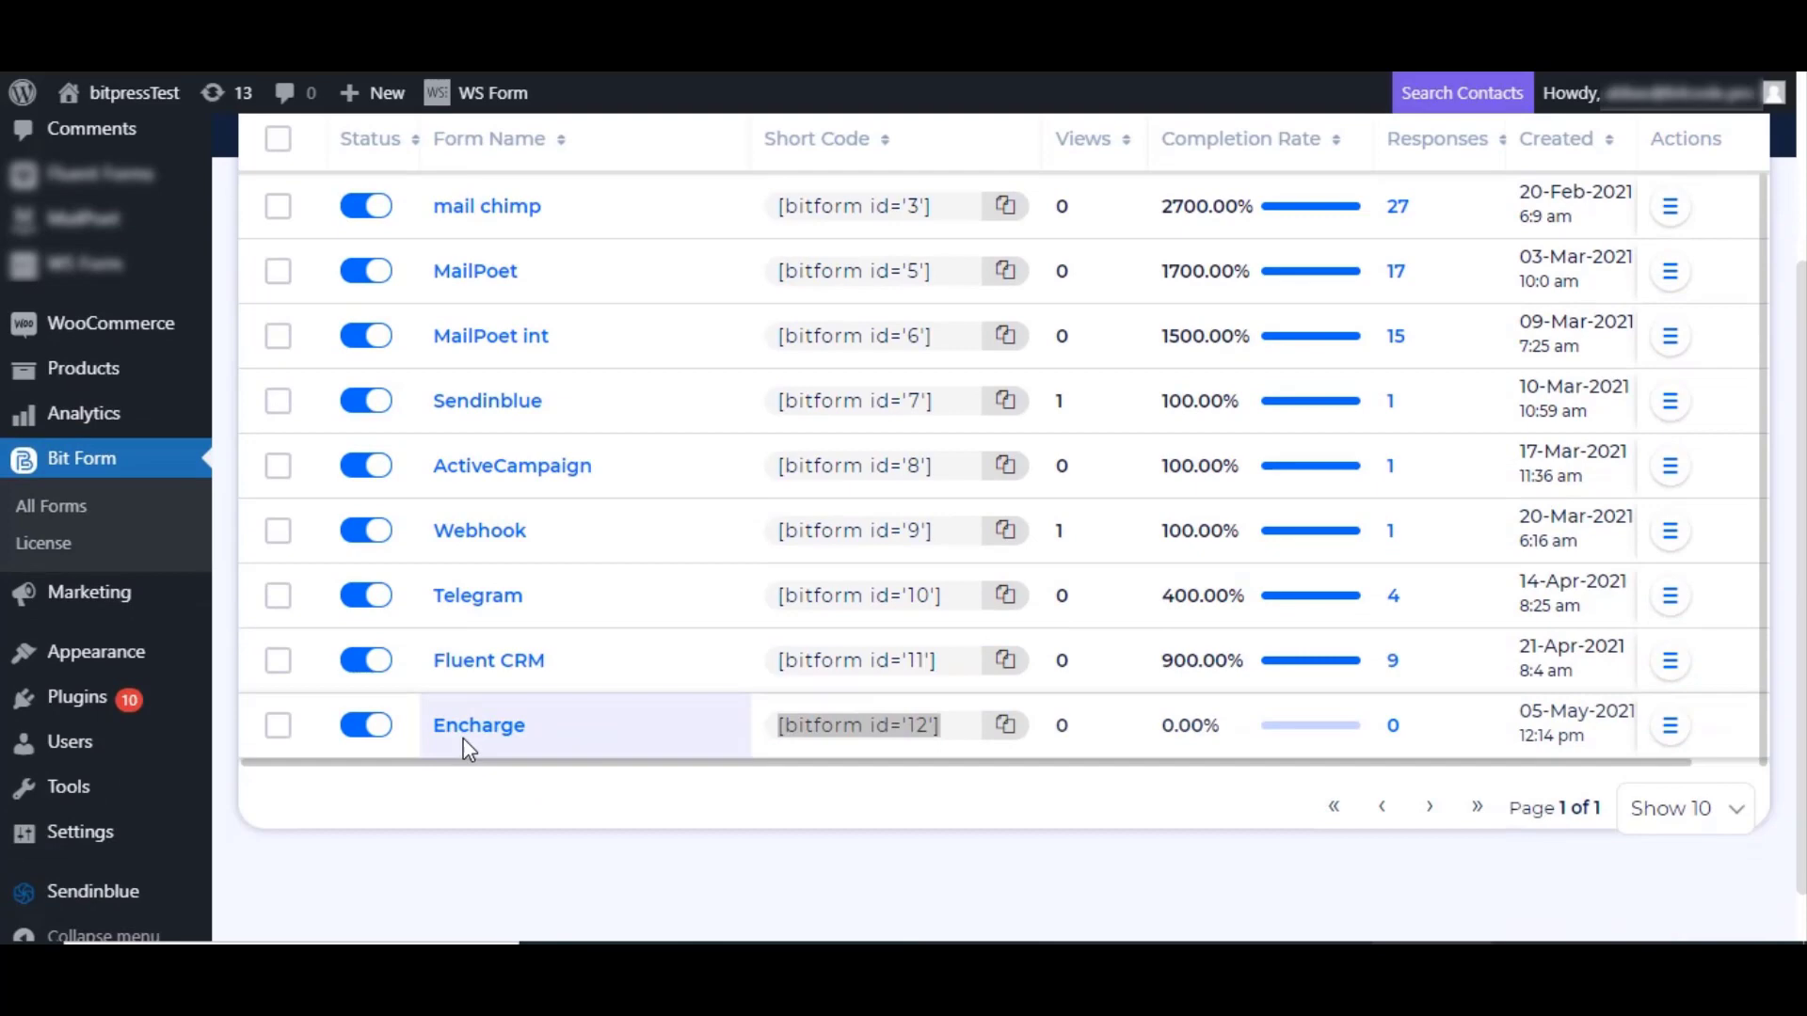
Step: Open the Encharge form and switch to its Builder with First Name, Last Name and Email fields
click(467, 742)
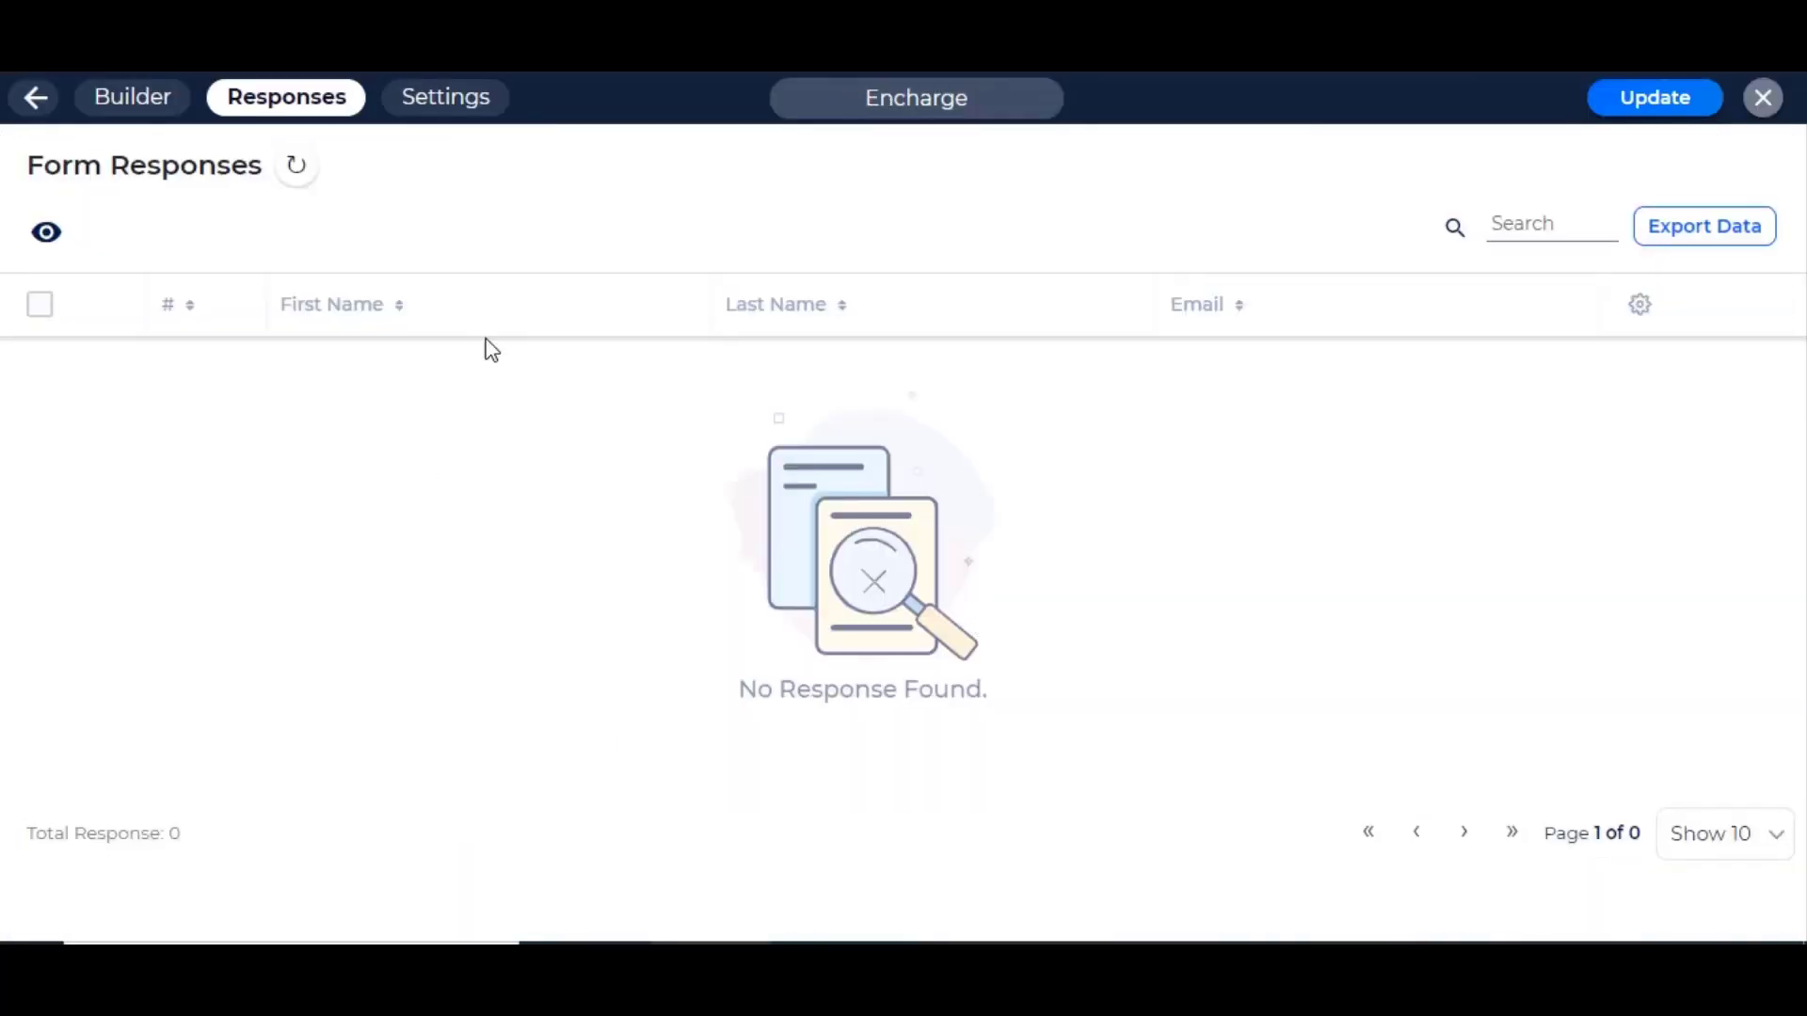
click(122, 125)
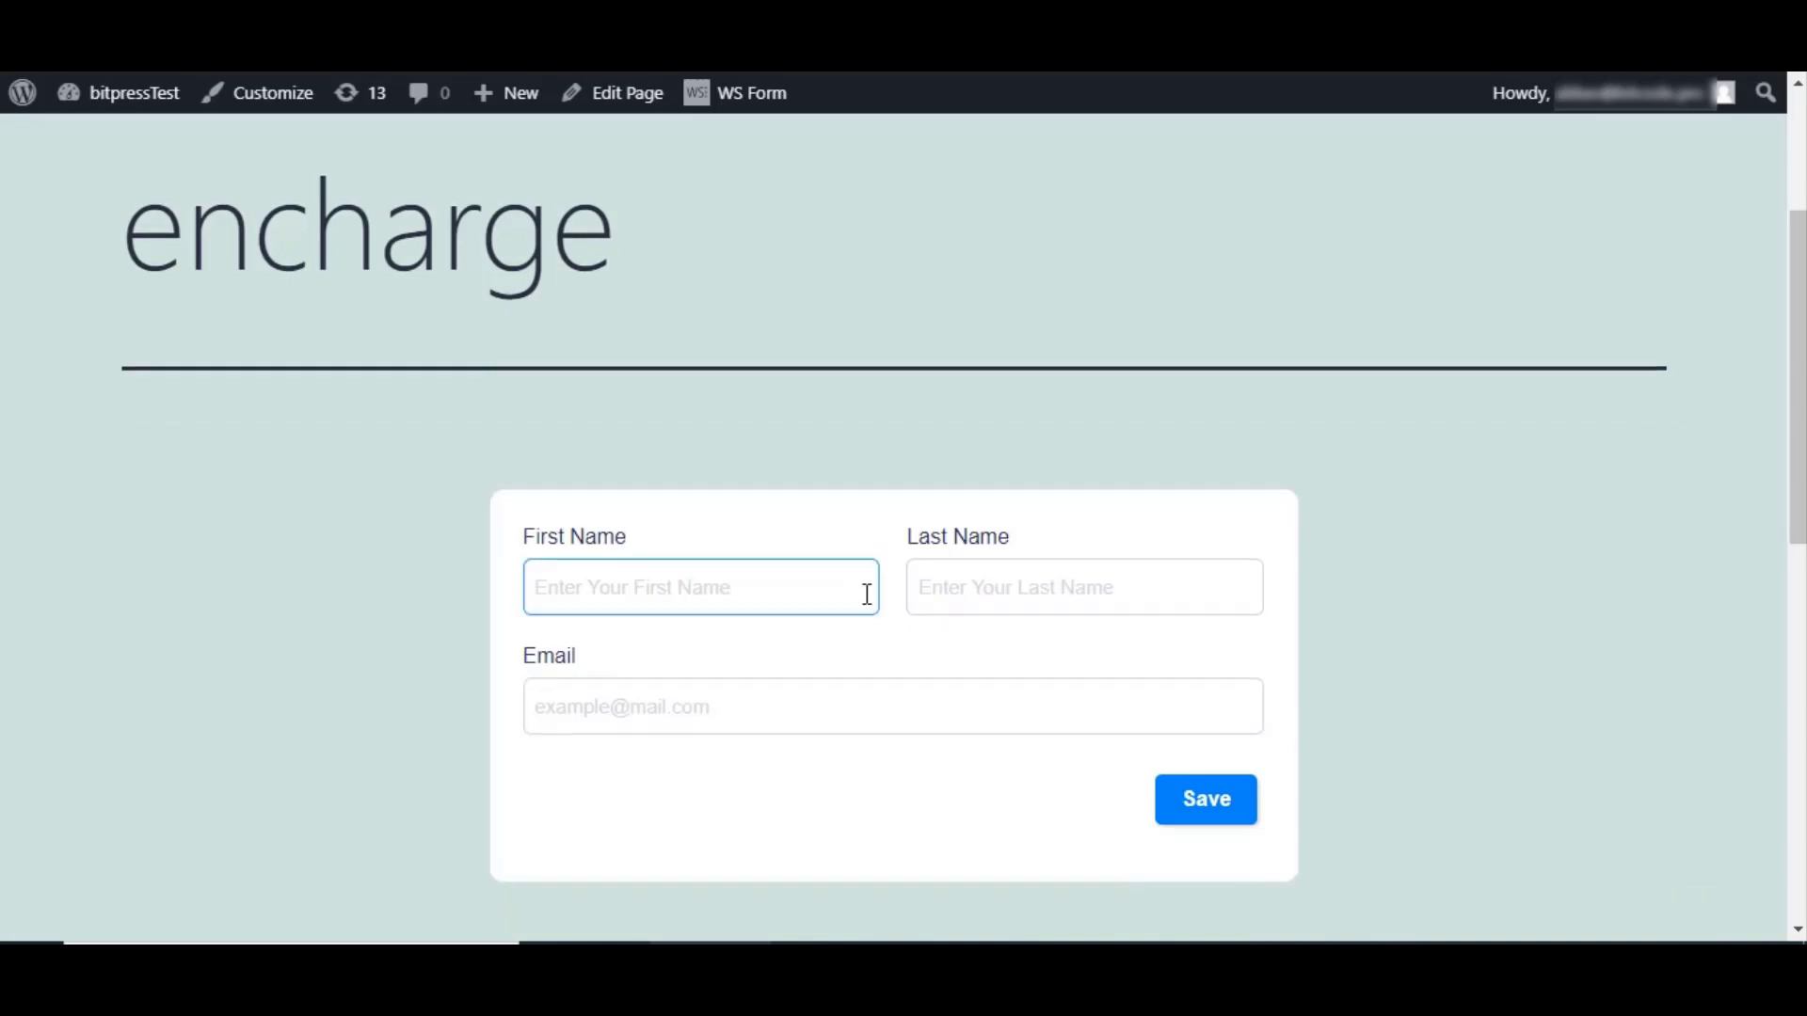
scroll(866, 594, down, 2)
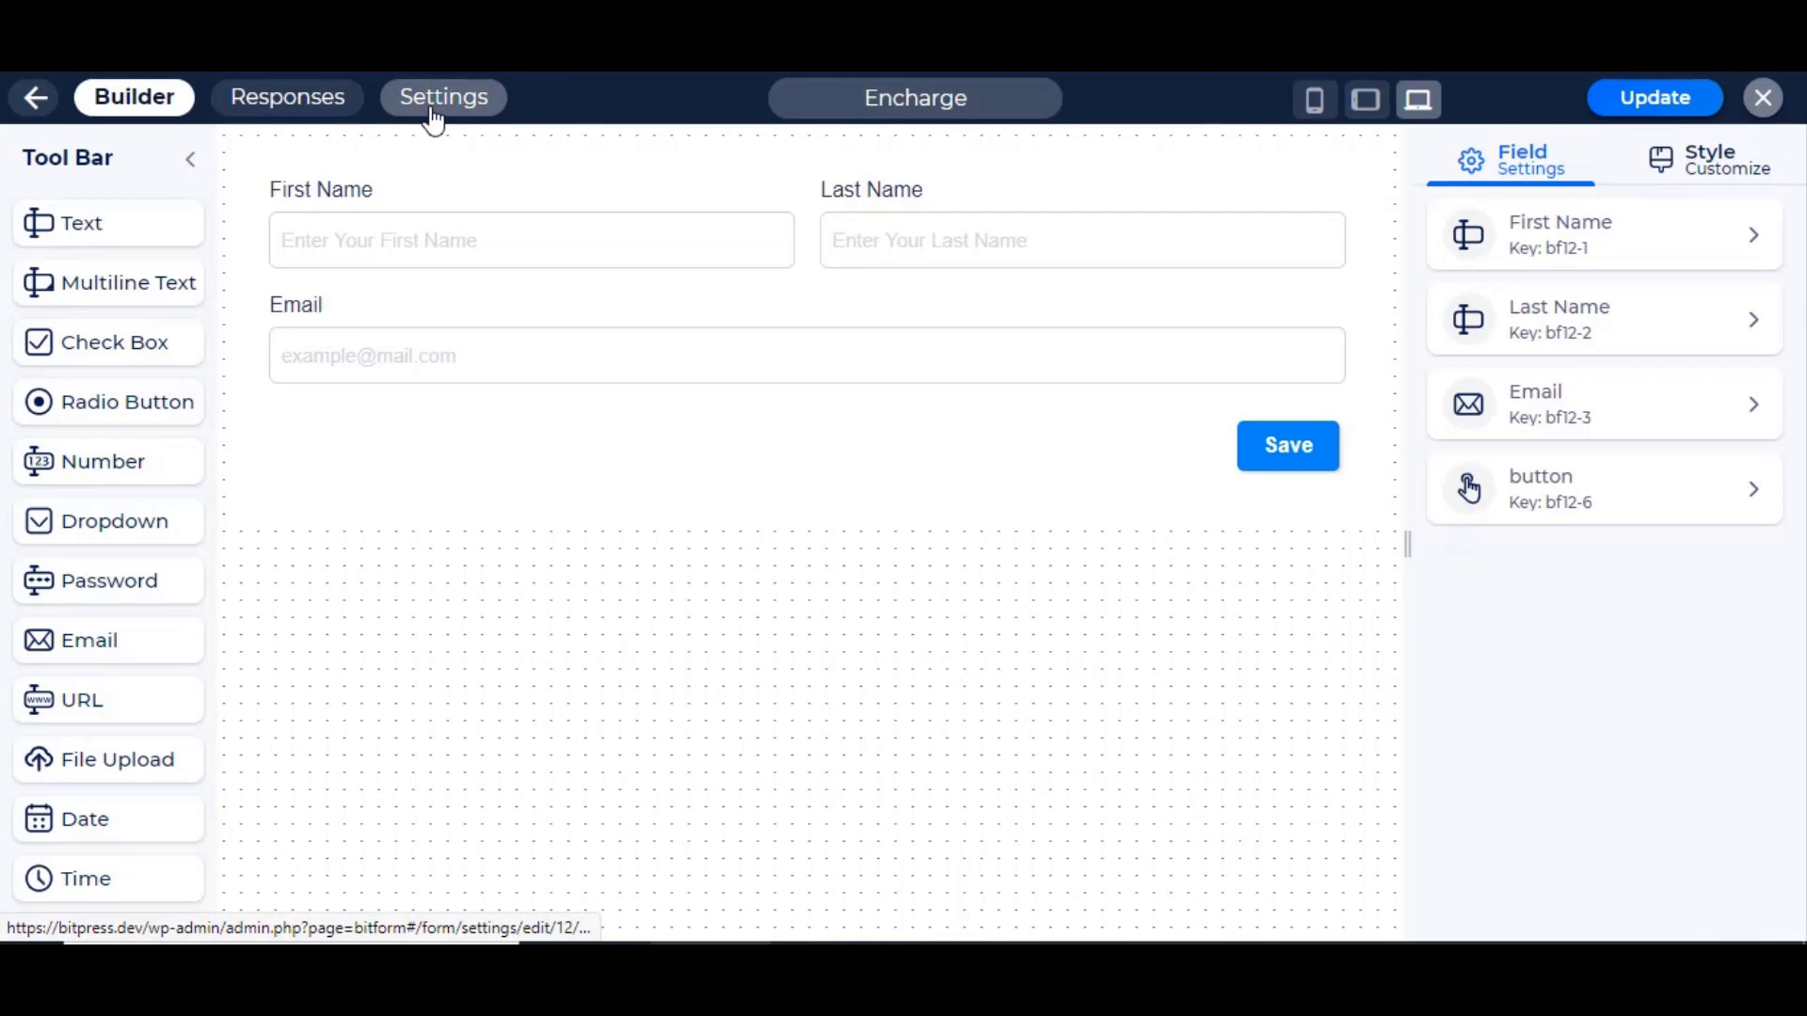
Step: Add a new Encharge integration from the form's Settings > Integrations
click(433, 115)
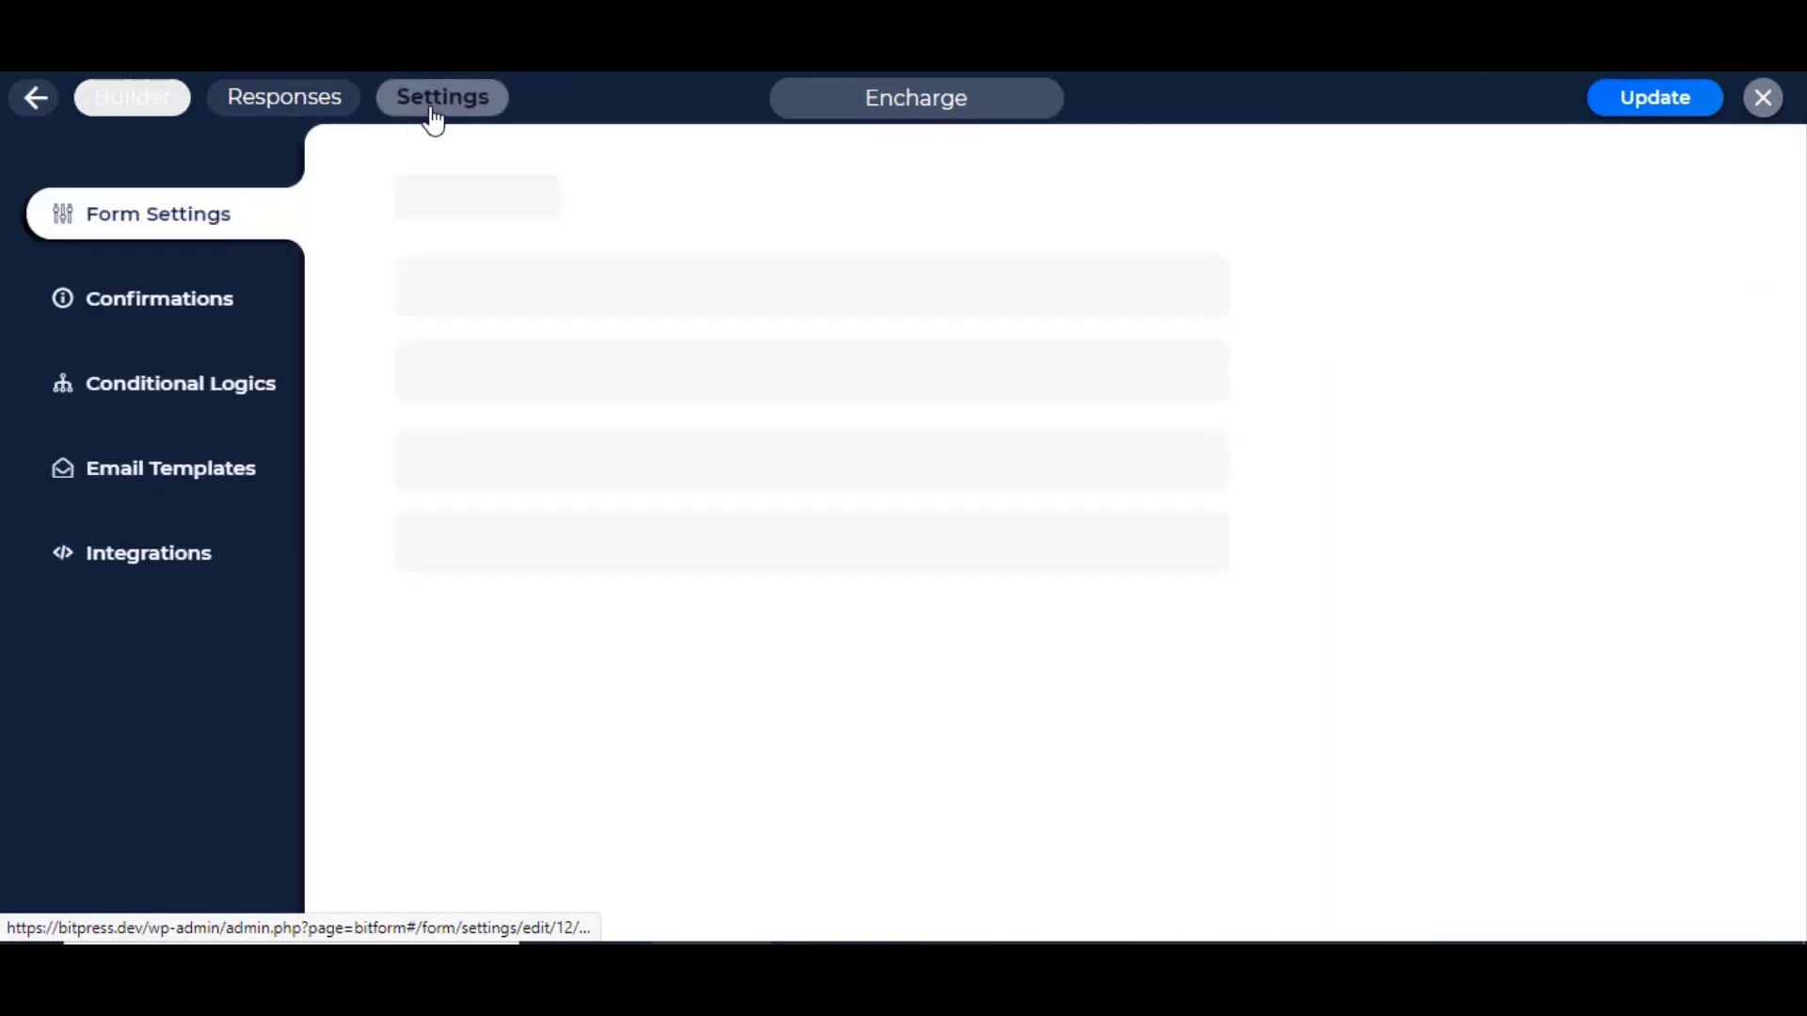
click(162, 567)
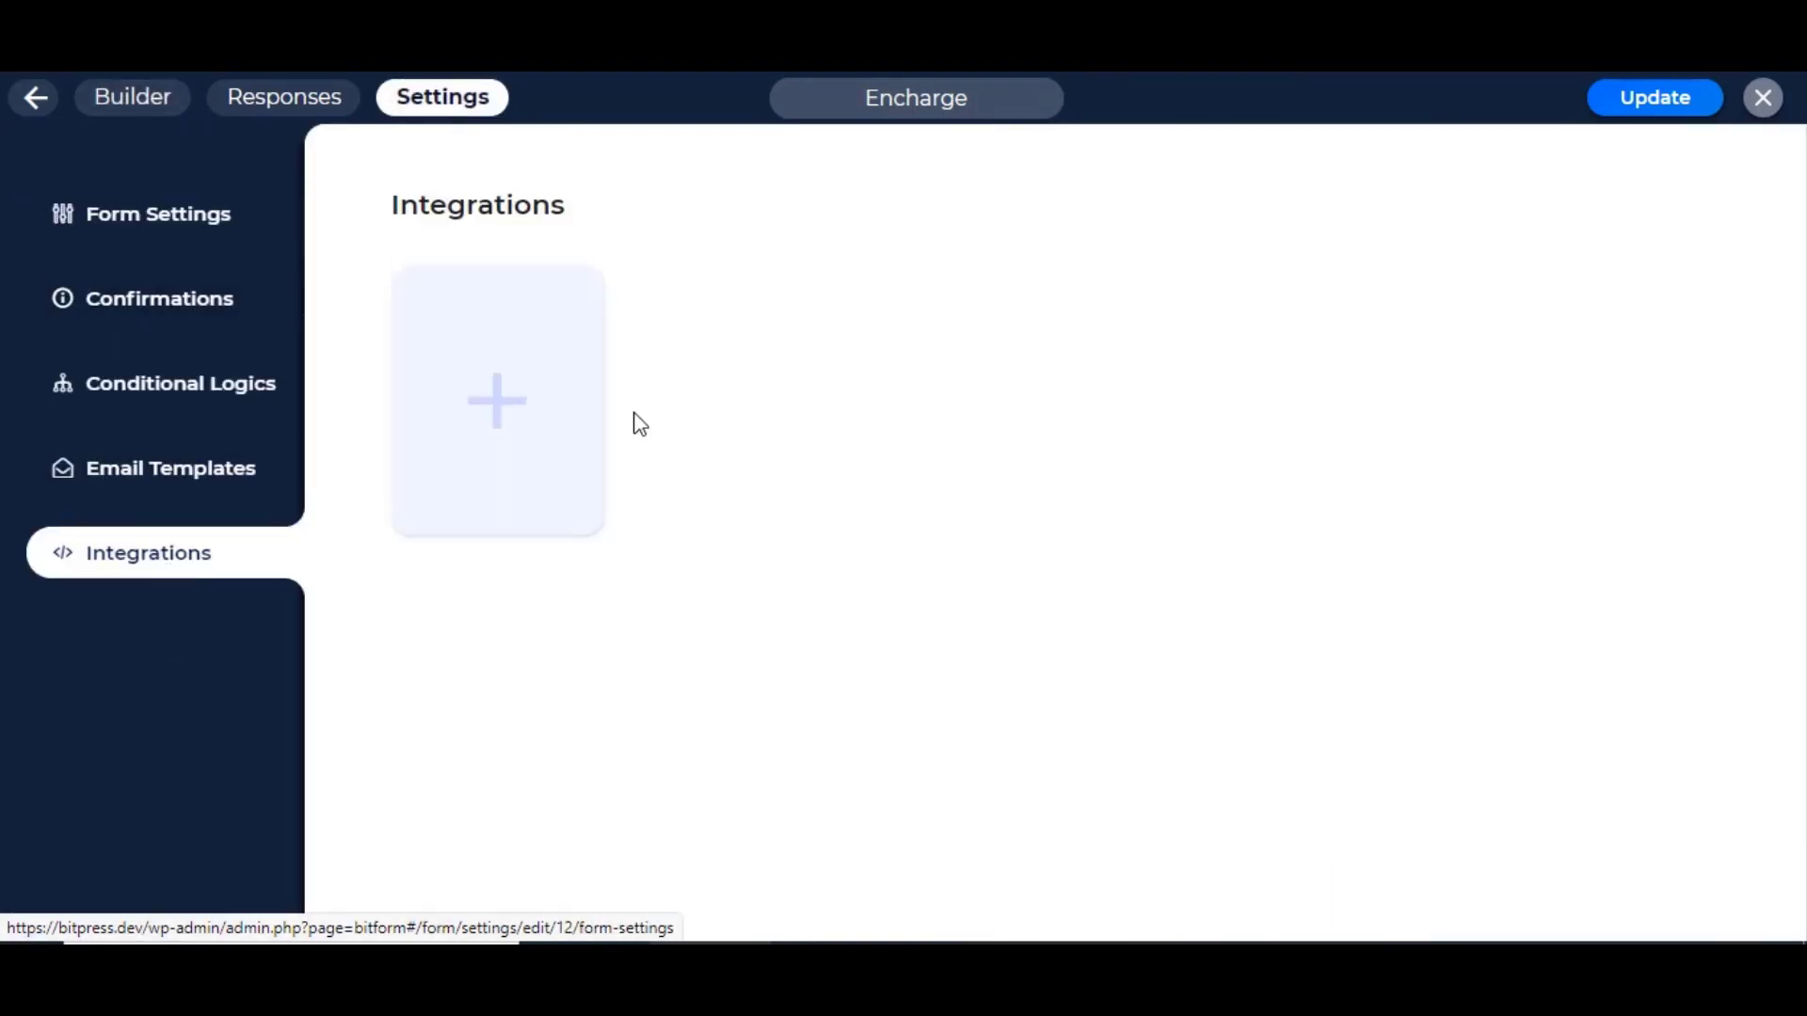
click(519, 434)
scroll(951, 483, down, 3)
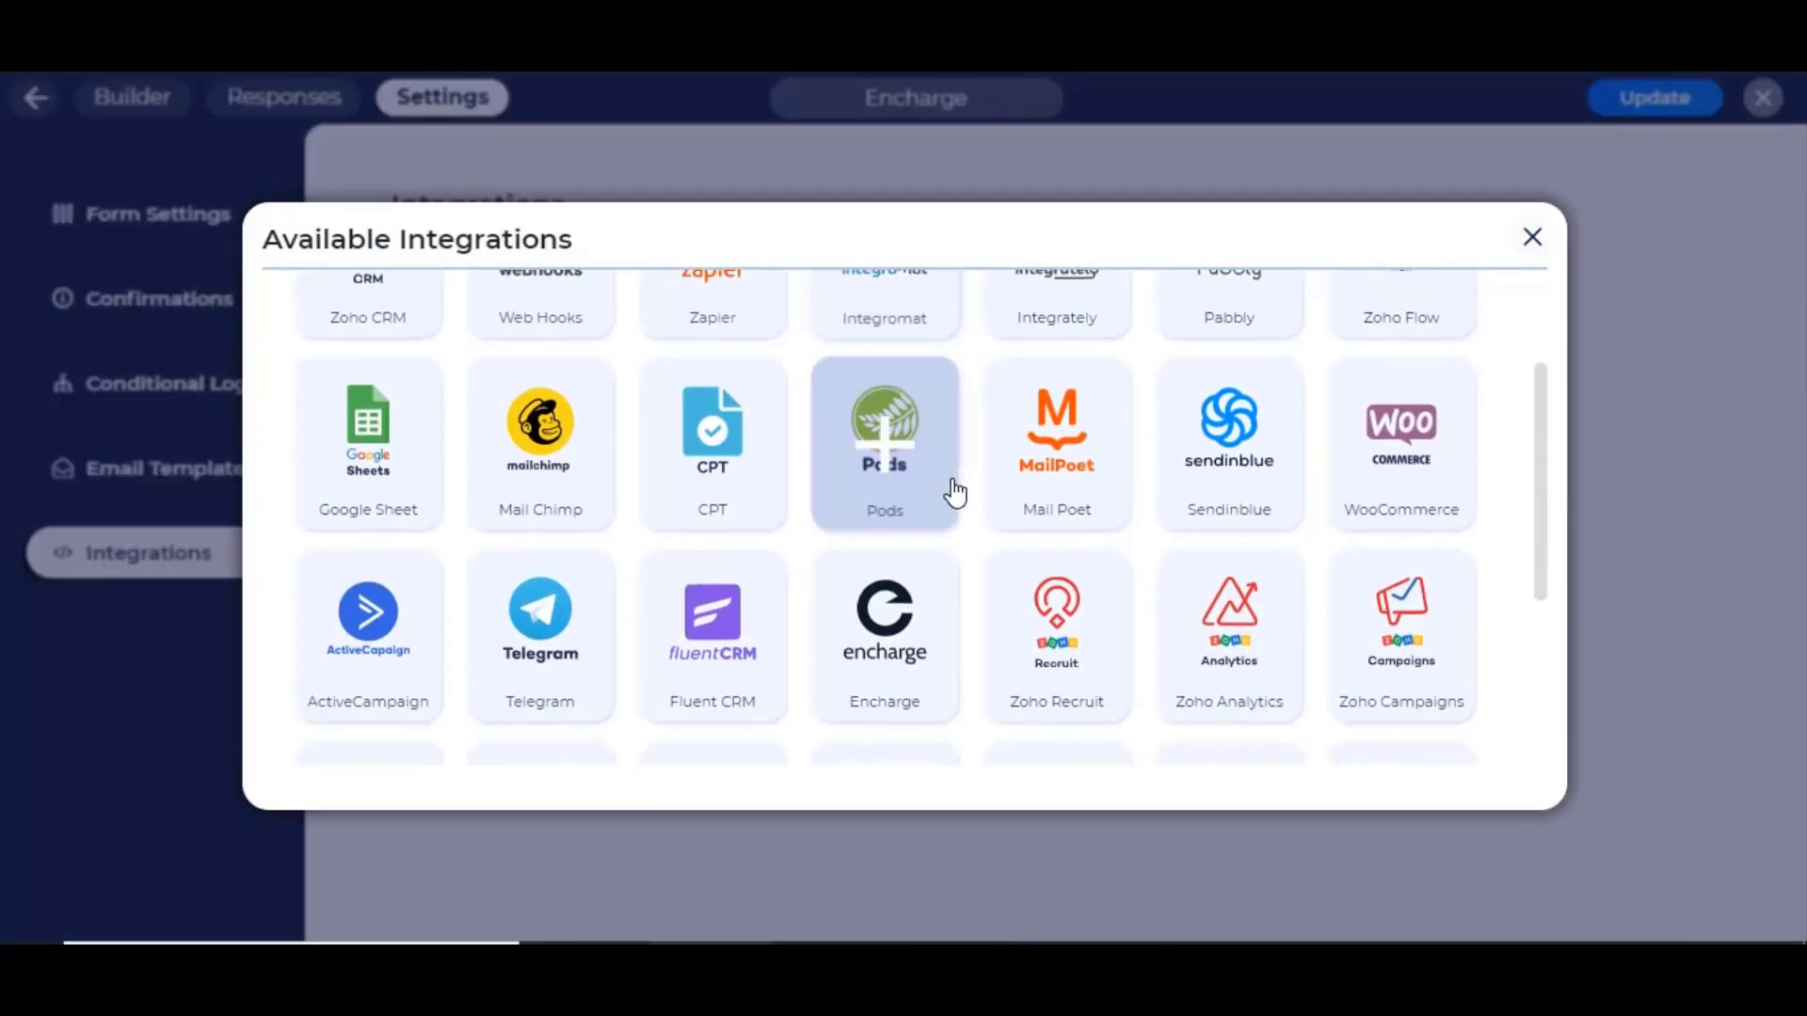
click(886, 640)
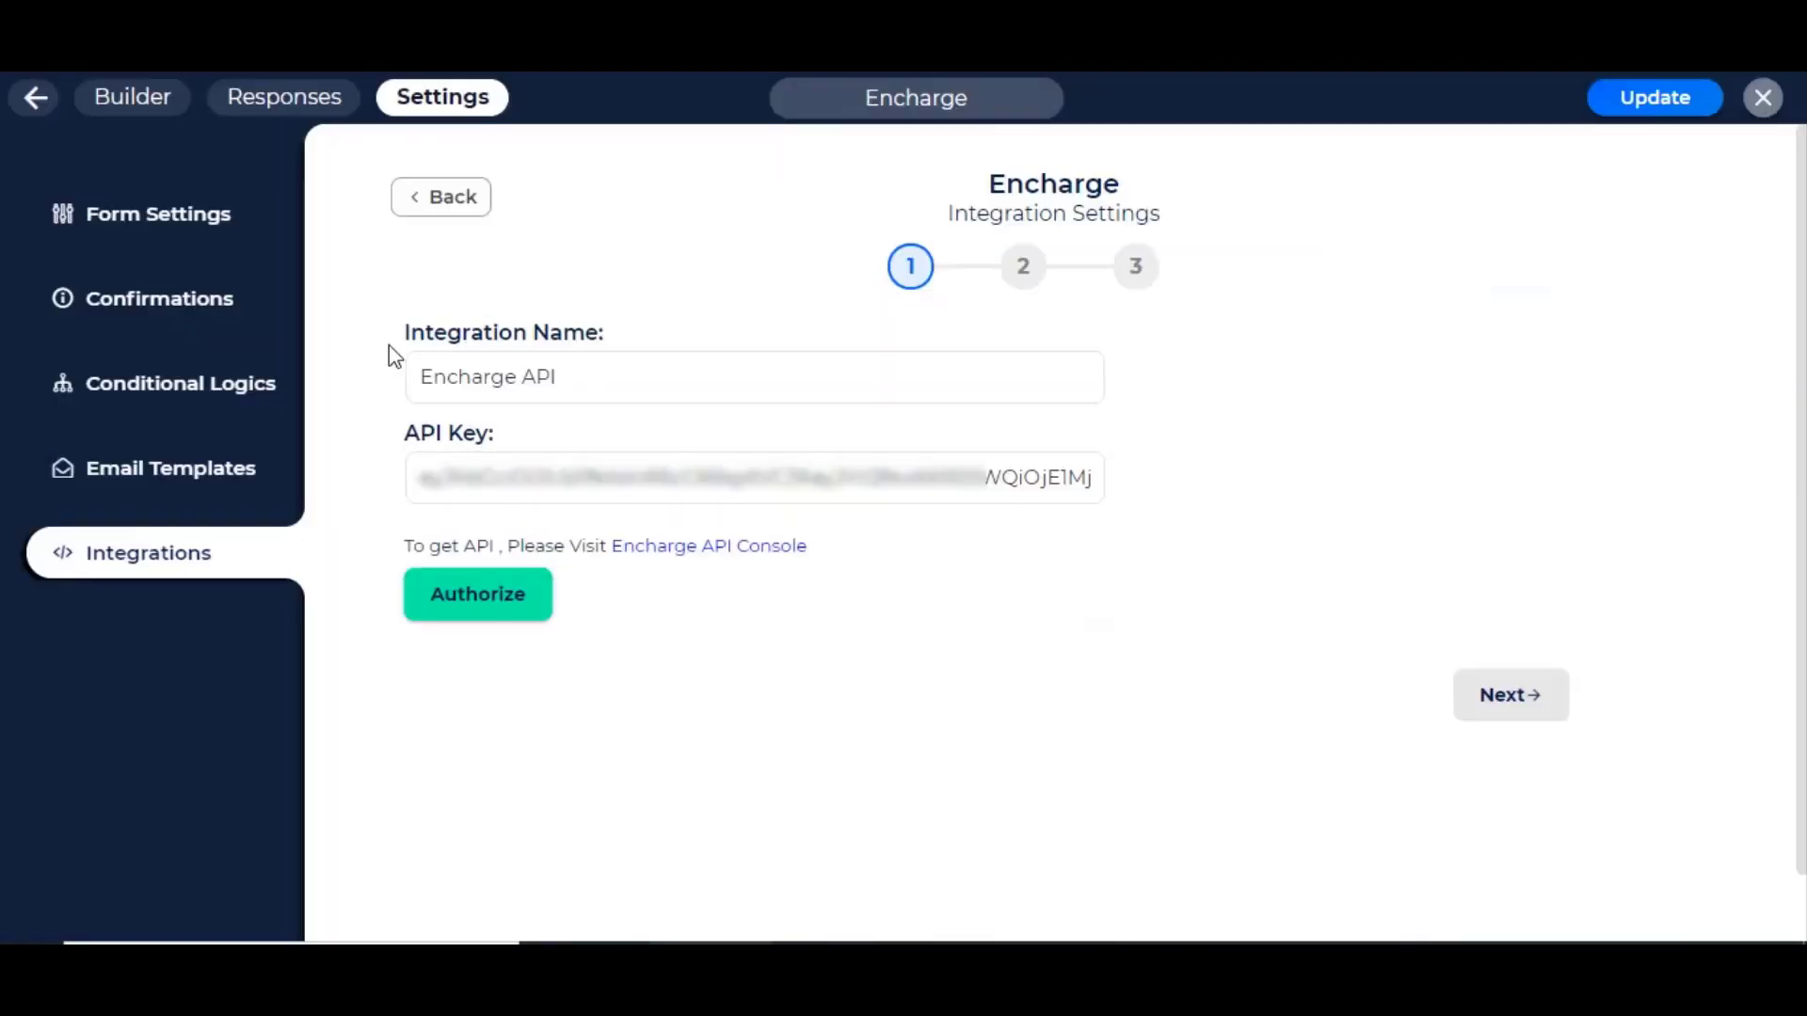
Step: Keep the integration name 'Encharge API' and clear the API Key field
click(432, 377)
click(662, 379)
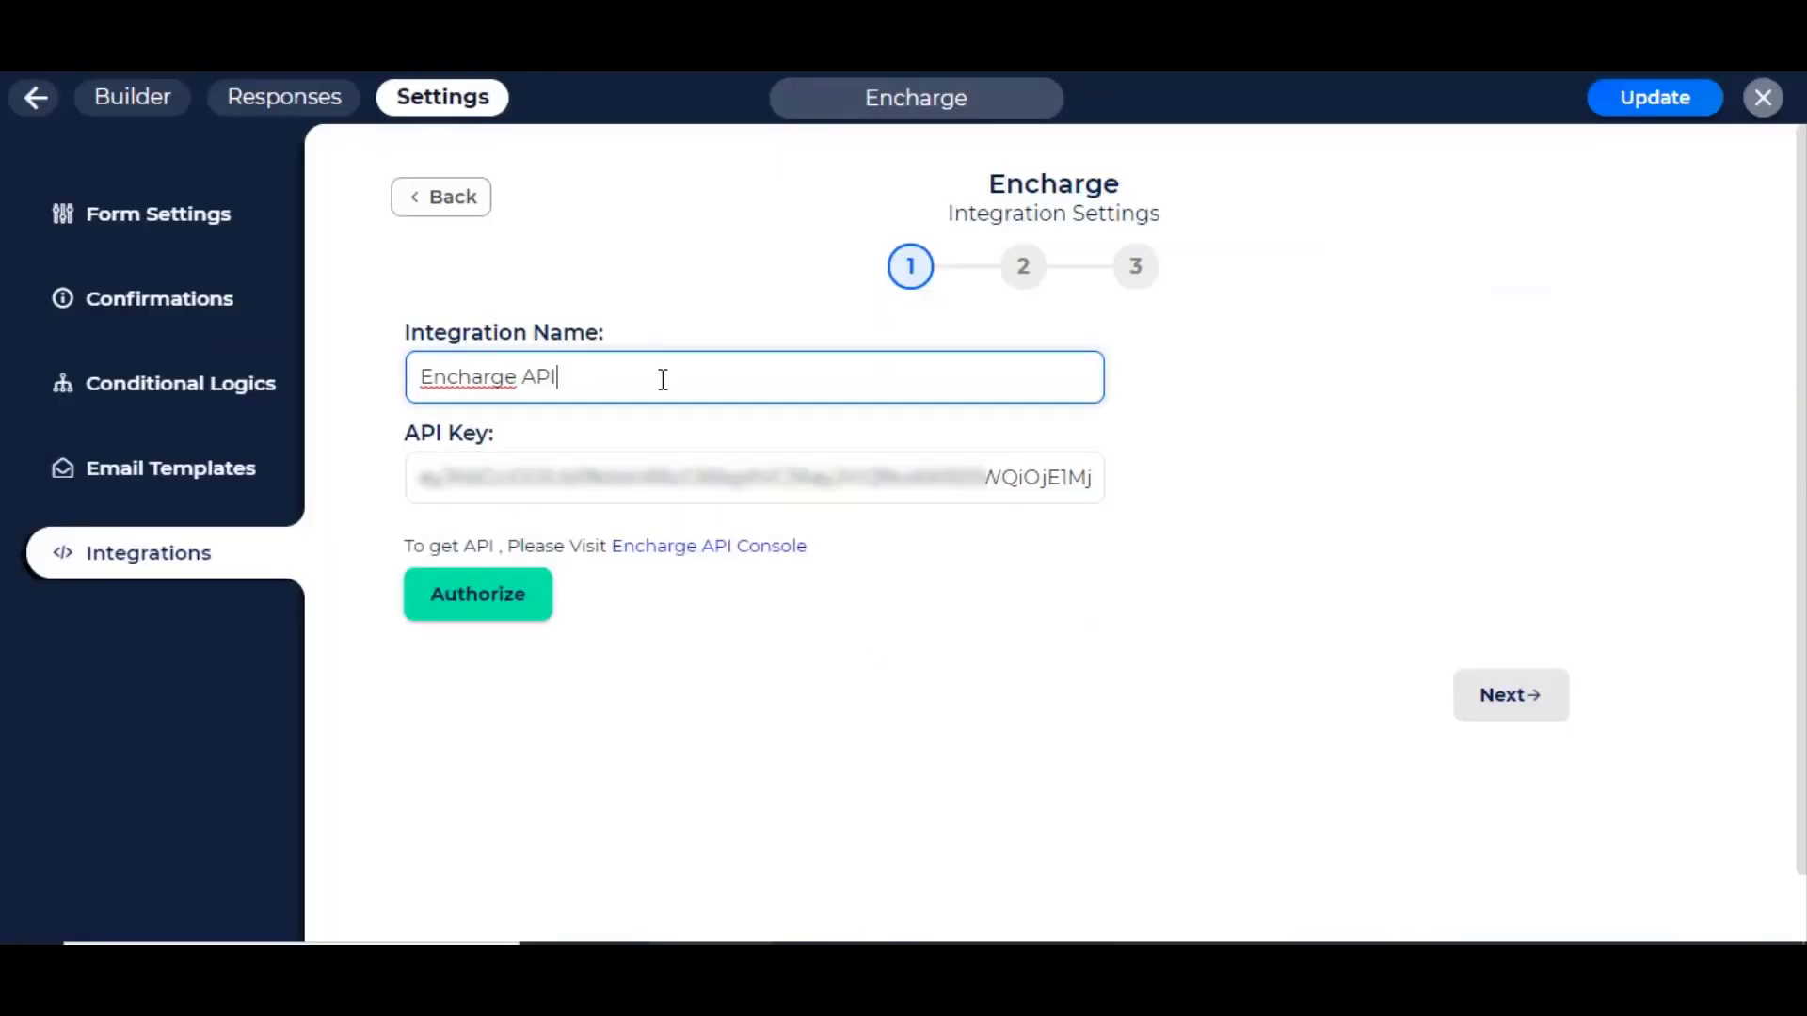
click(717, 491)
key(ctrl+a)
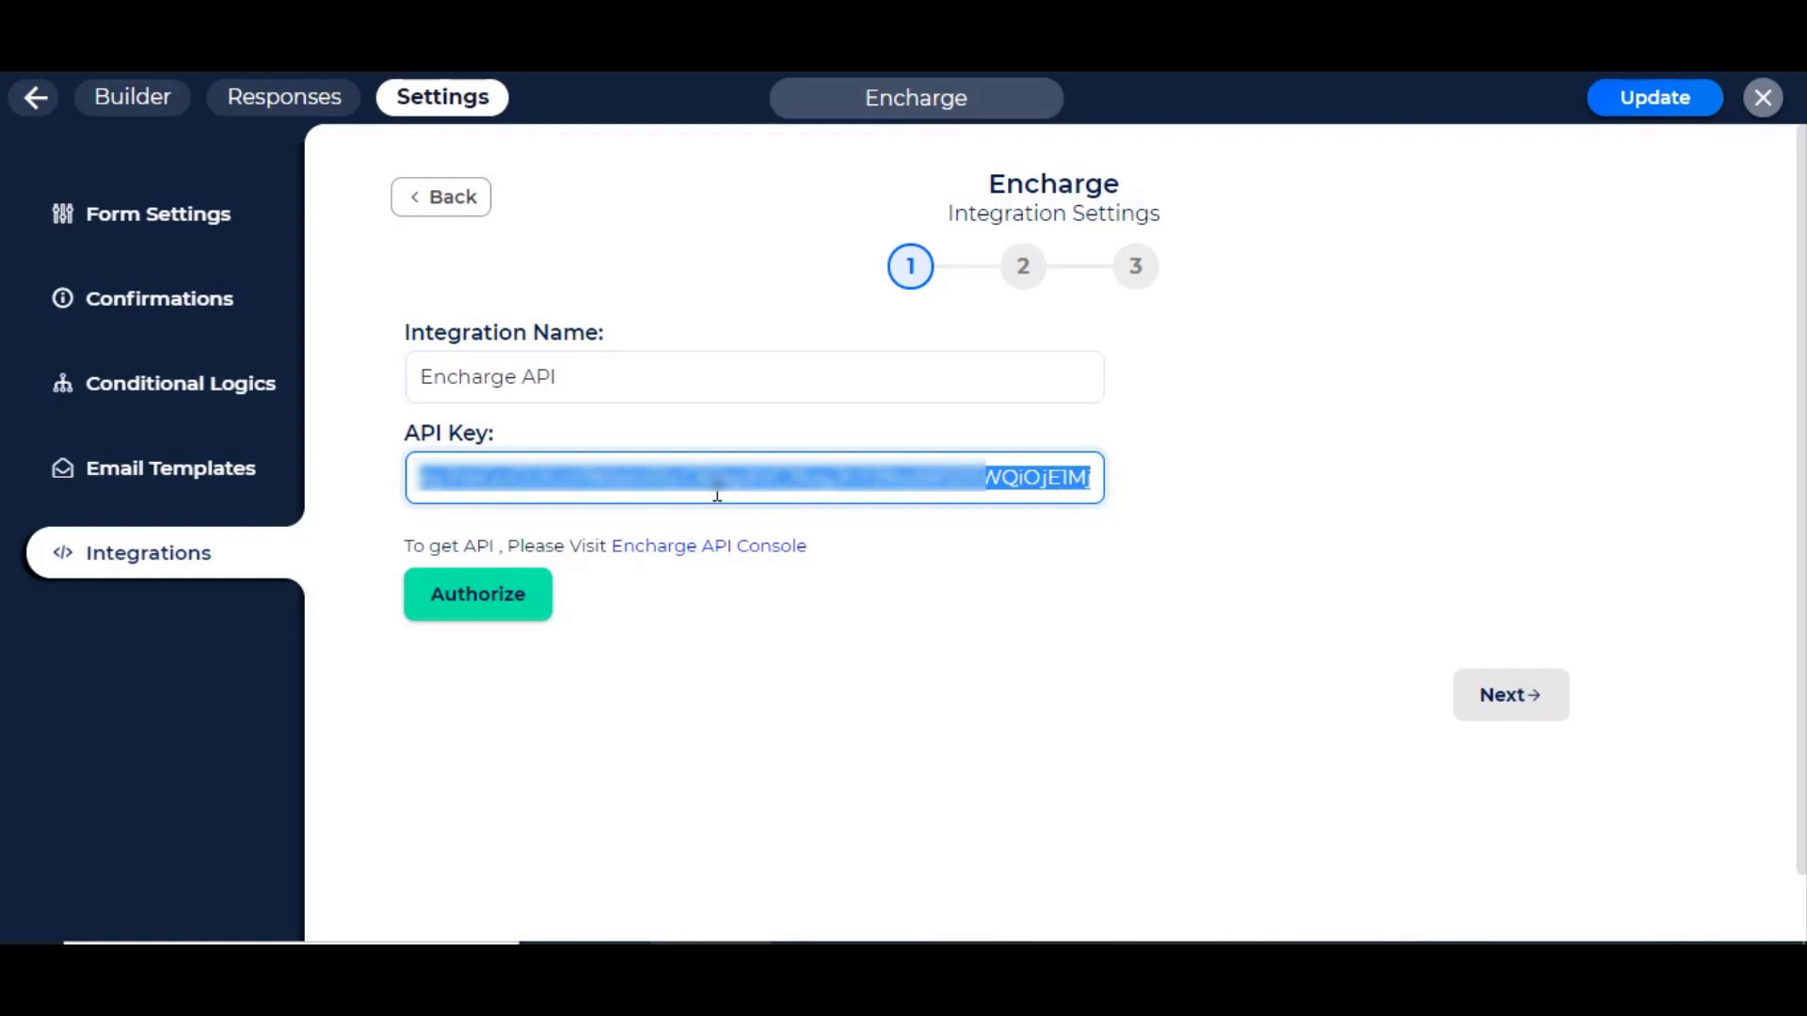
key(BackSpace)
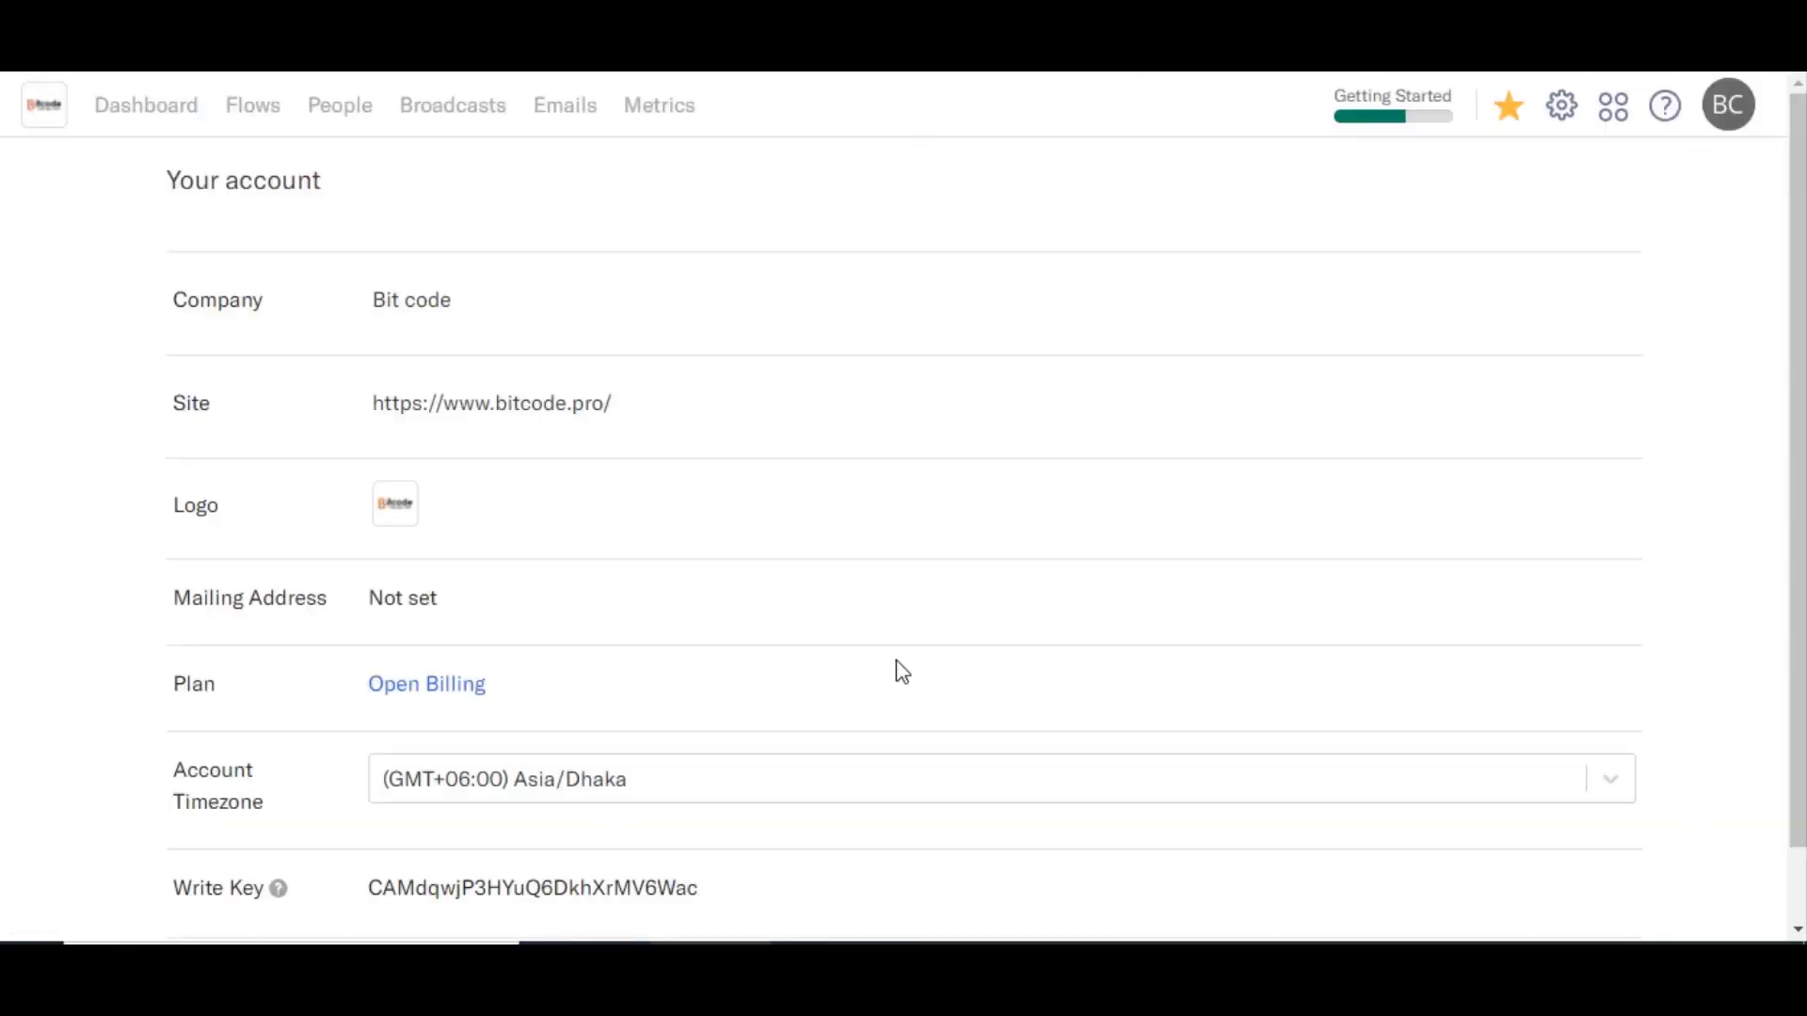
Step: Select the API key on the Encharge account settings page to copy it
scroll(900, 669, down, 1)
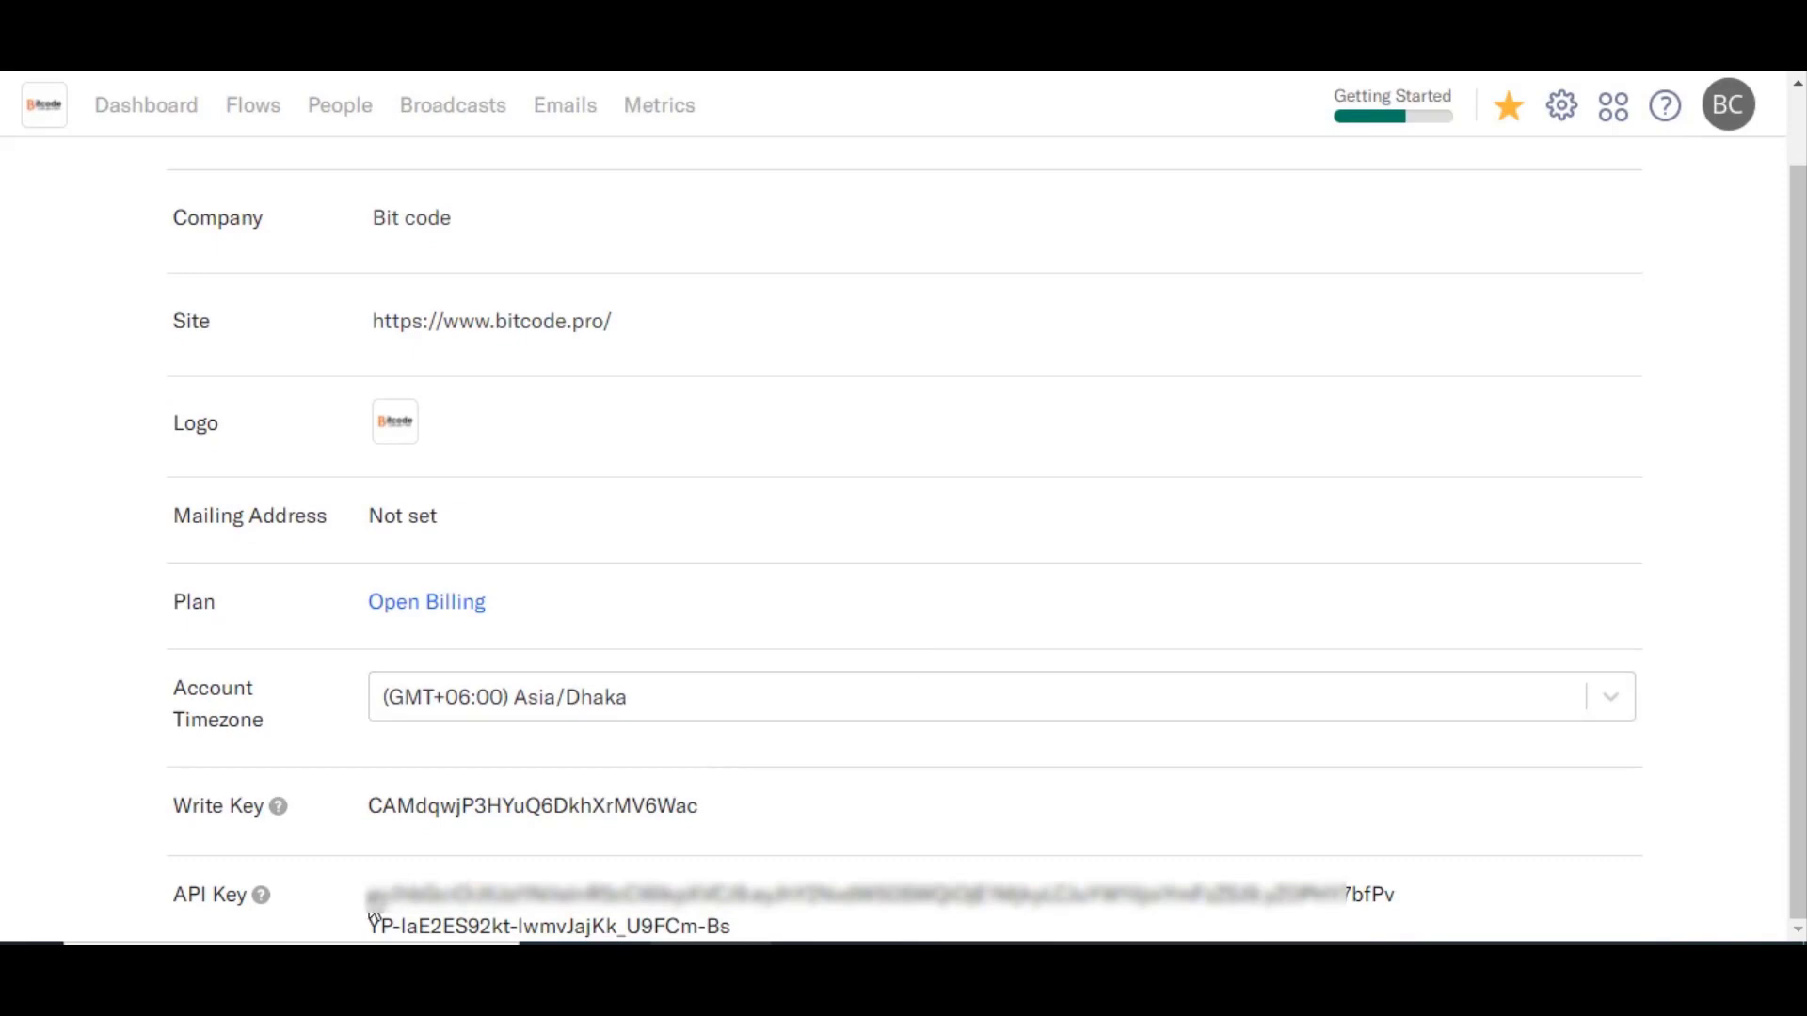
drag(369, 892, 741, 930)
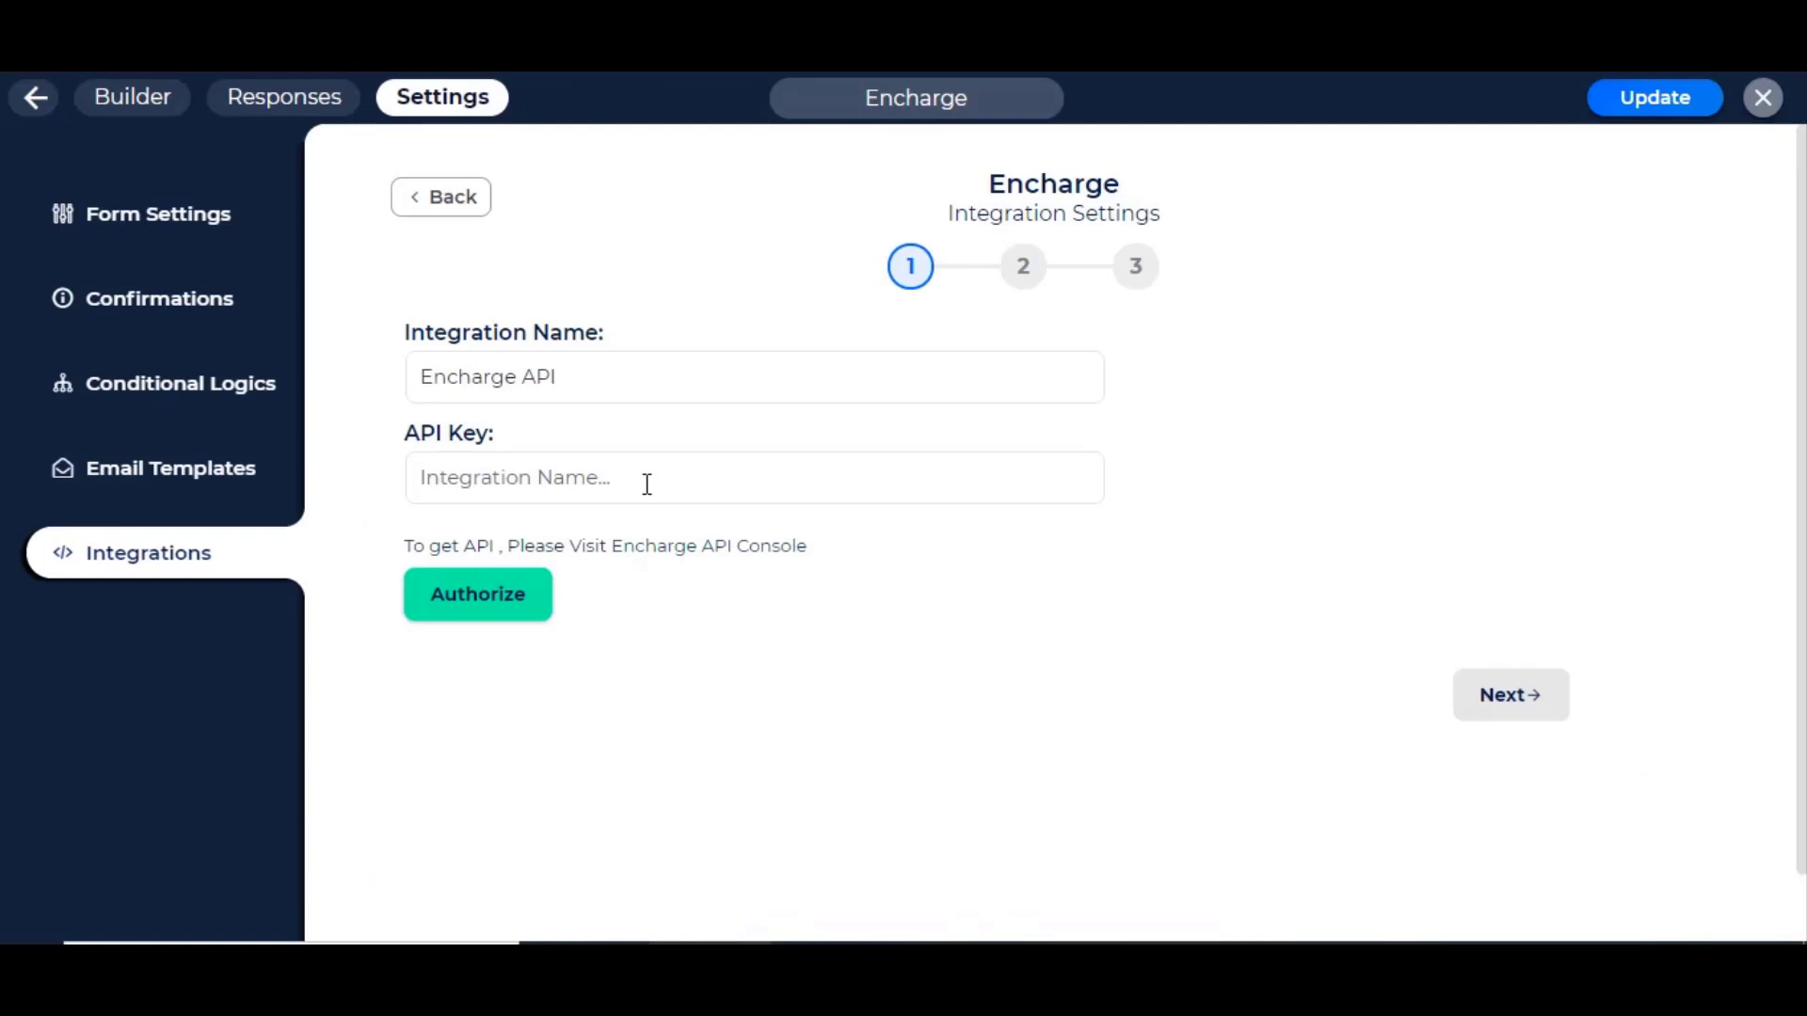
Step: Paste the copied Encharge API key, authorize it, and continue to the Map Fields step
click(538, 482)
key(ctrl+v)
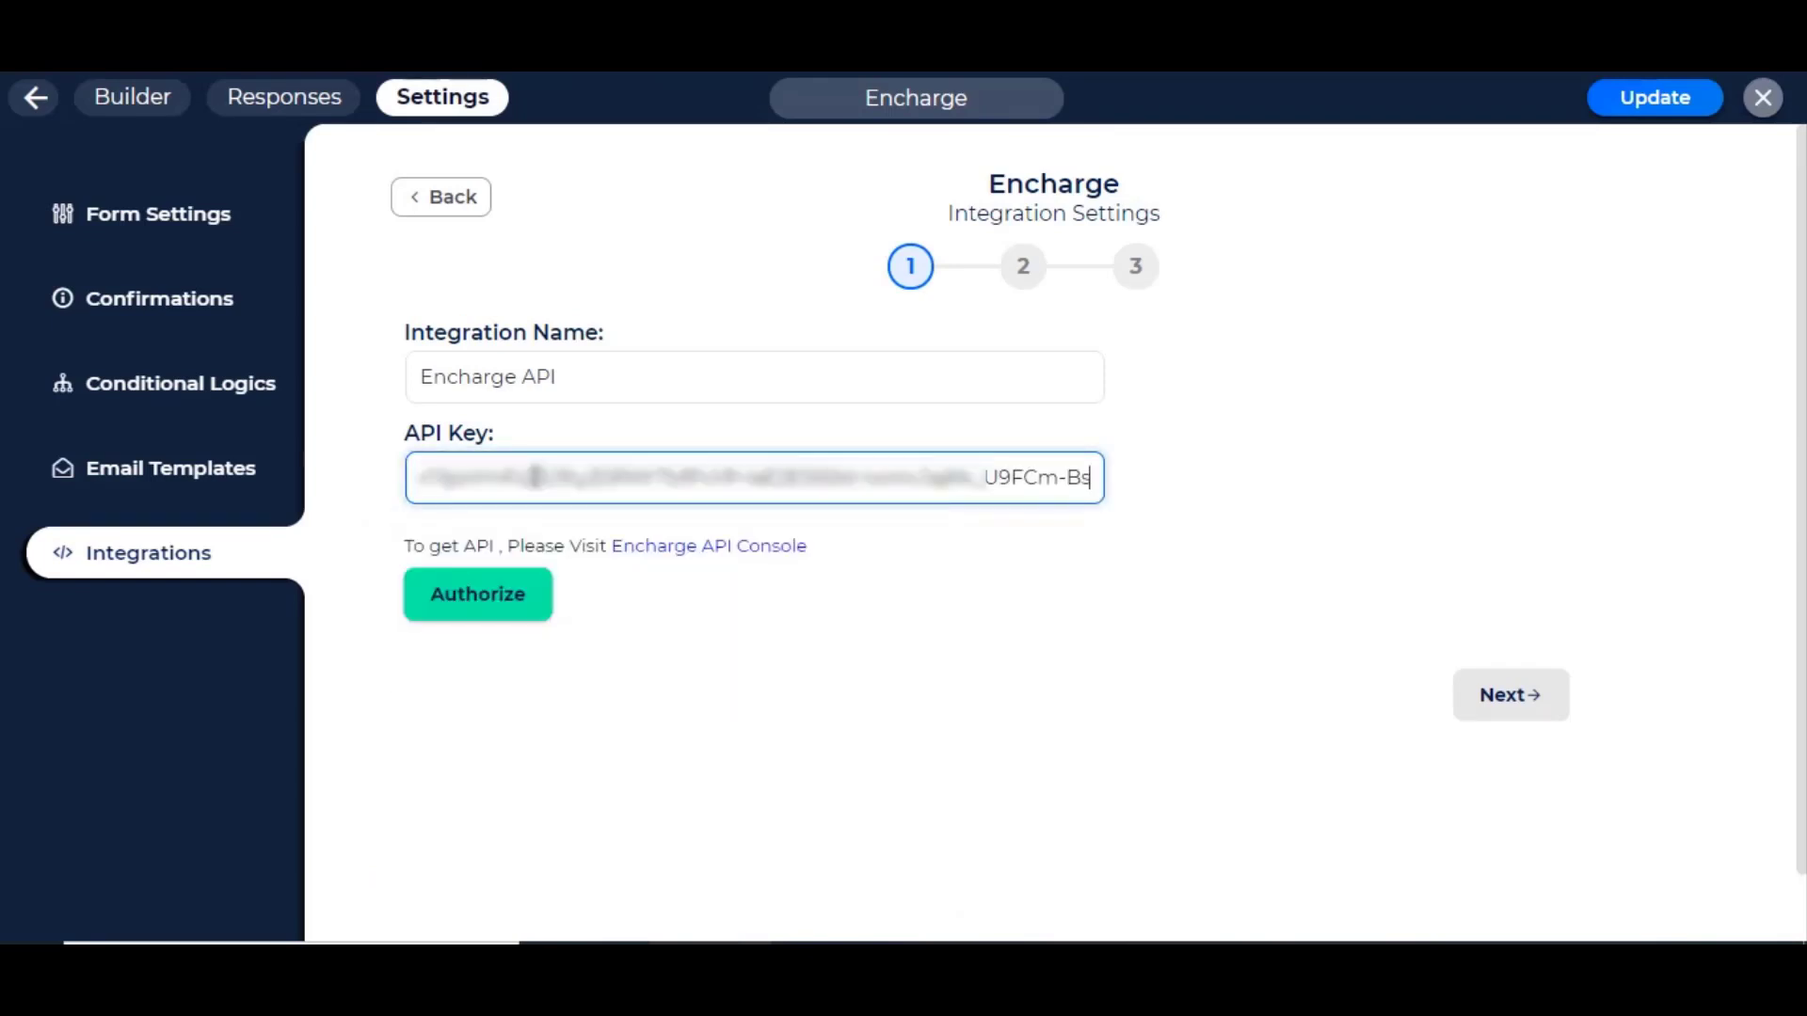
click(806, 702)
click(468, 603)
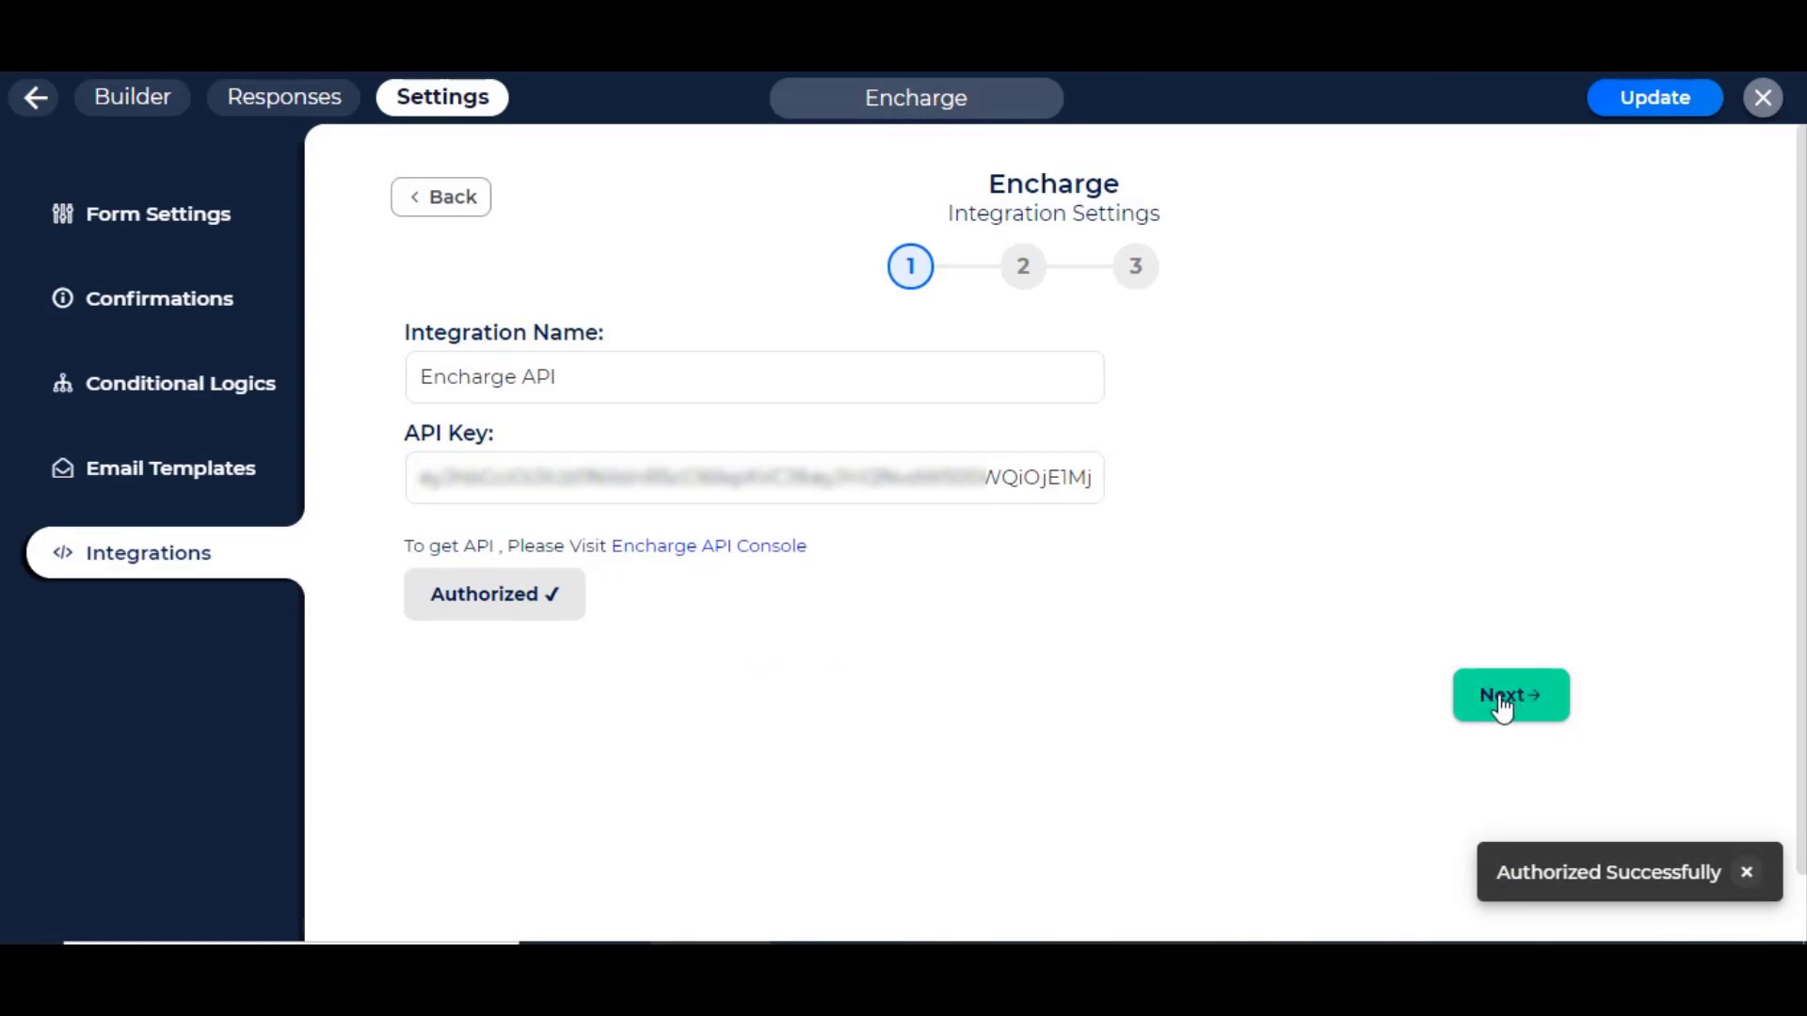
click(1499, 704)
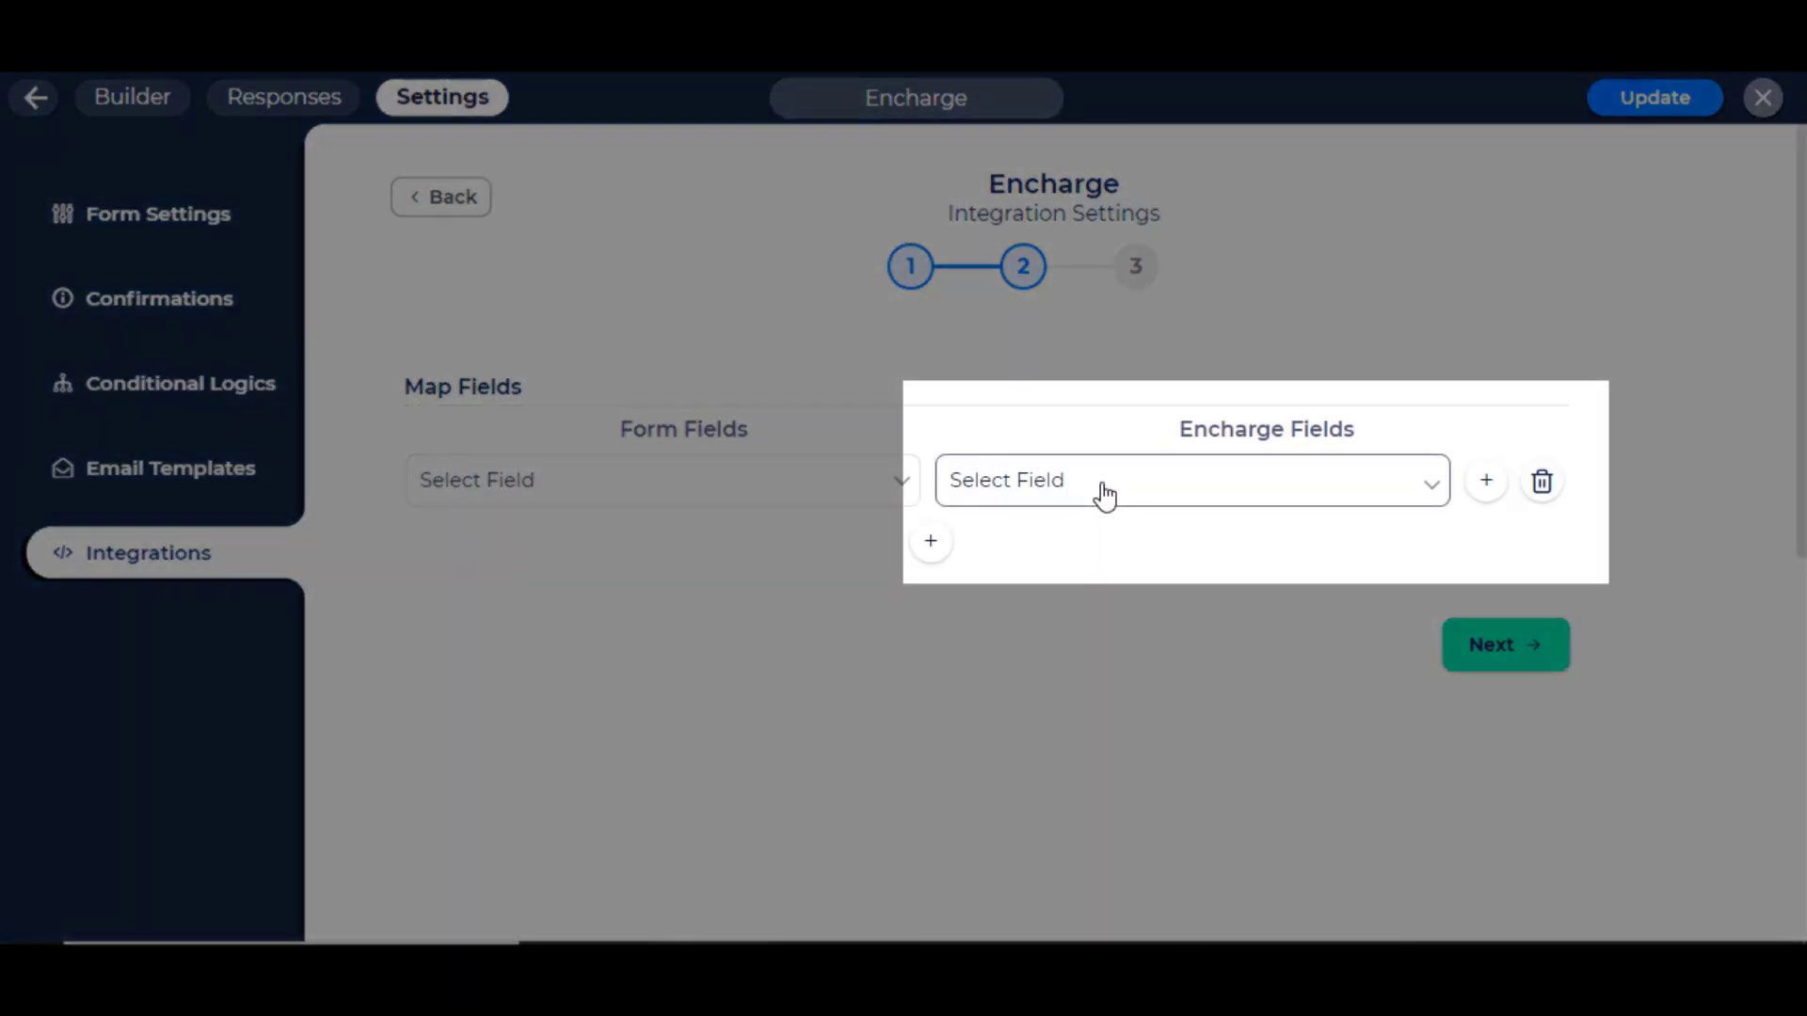
Step: Map the form's Email to Encharge Email and First Name to FirstName
click(1104, 492)
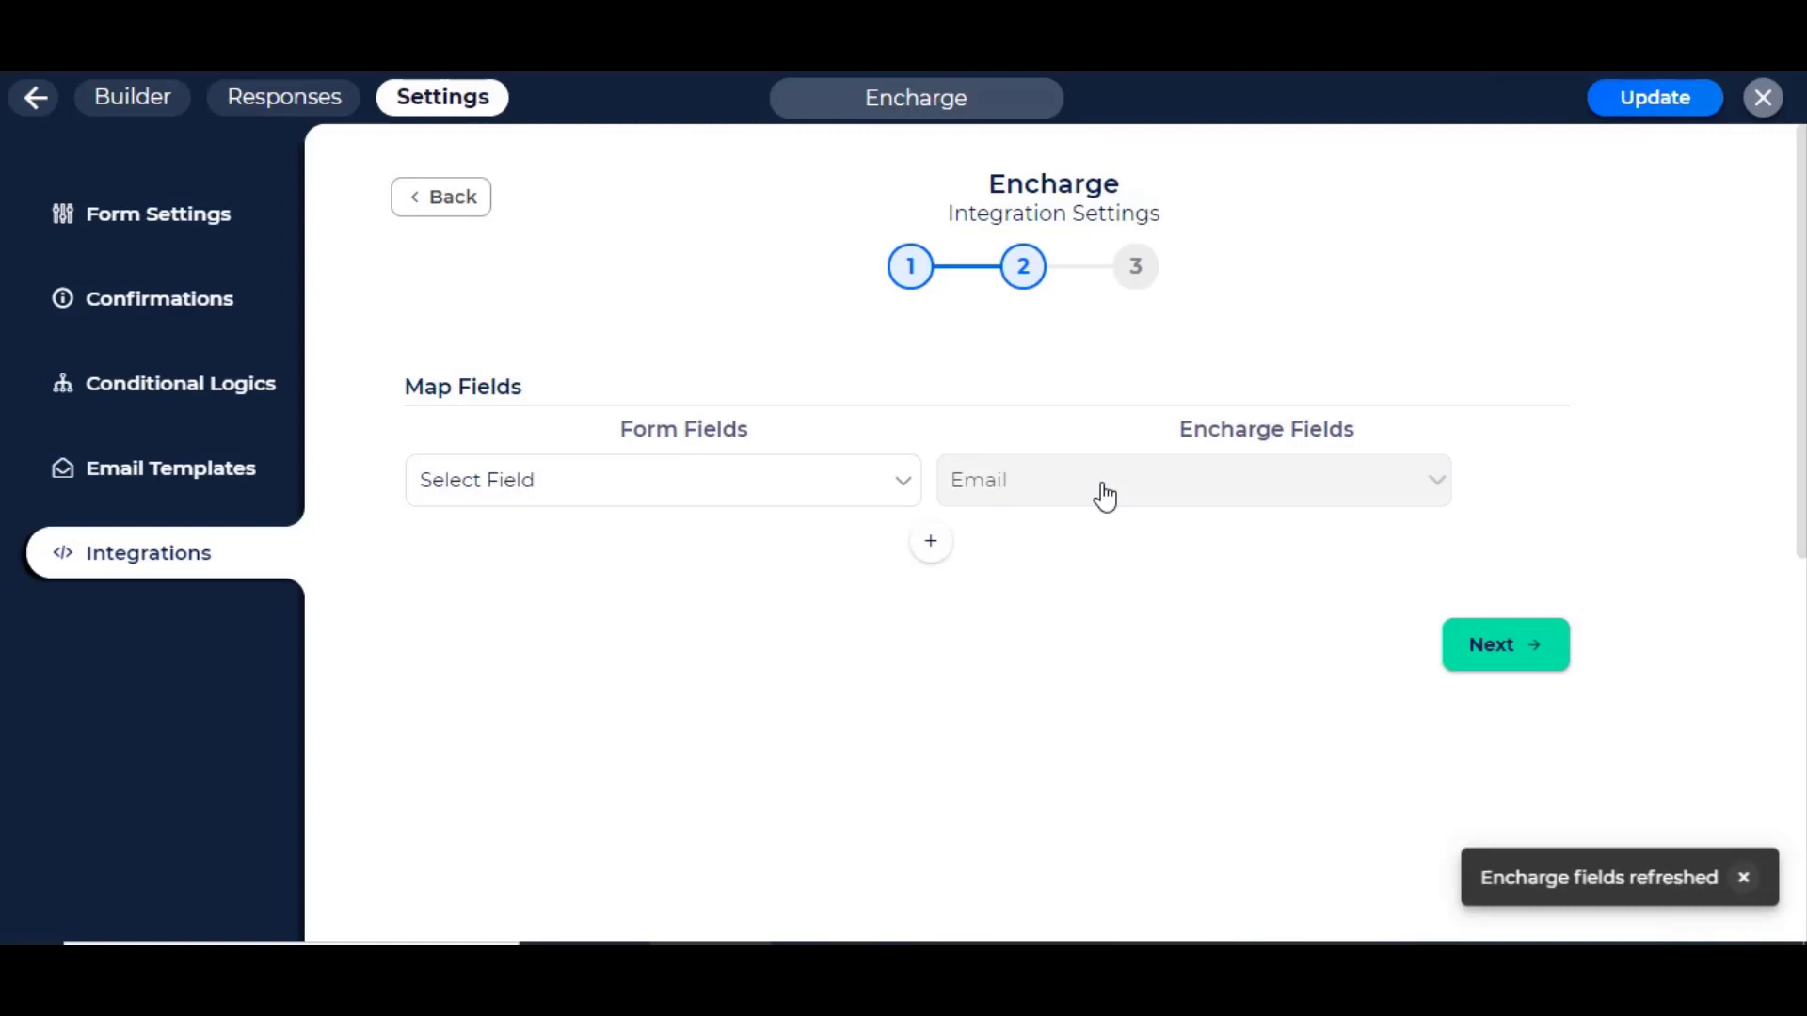
click(932, 547)
click(1032, 555)
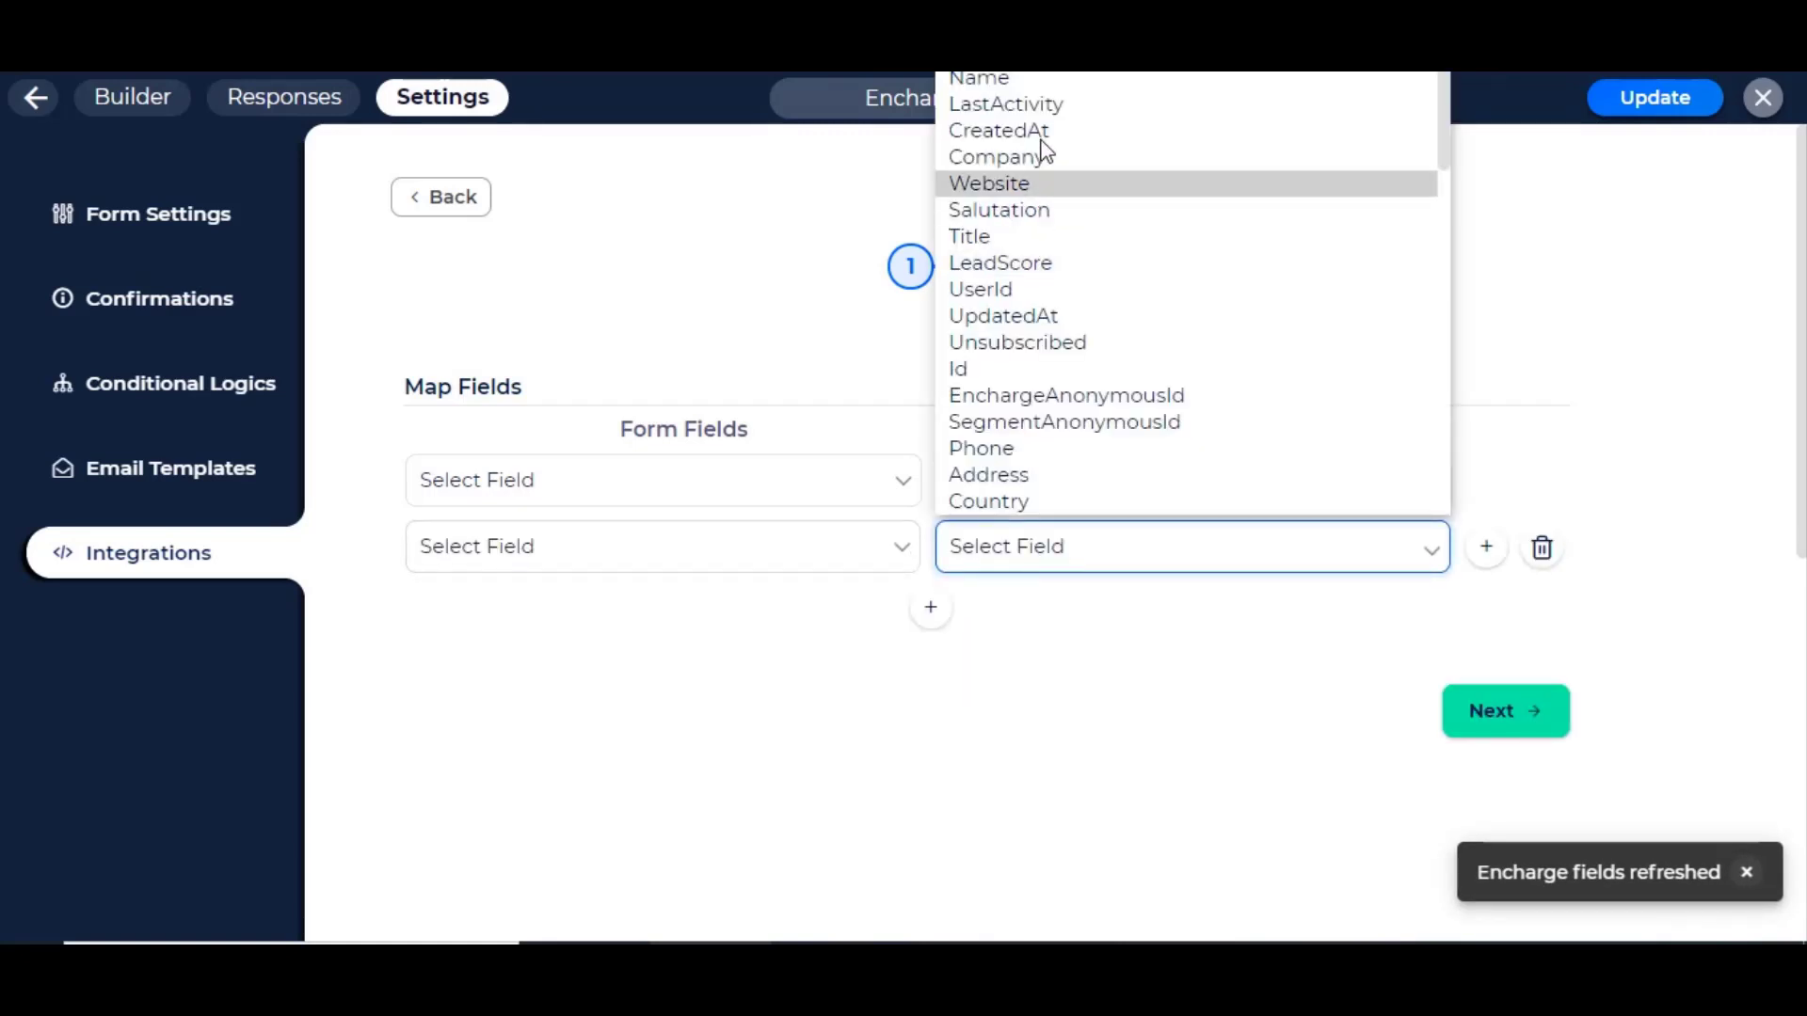
click(983, 73)
click(612, 481)
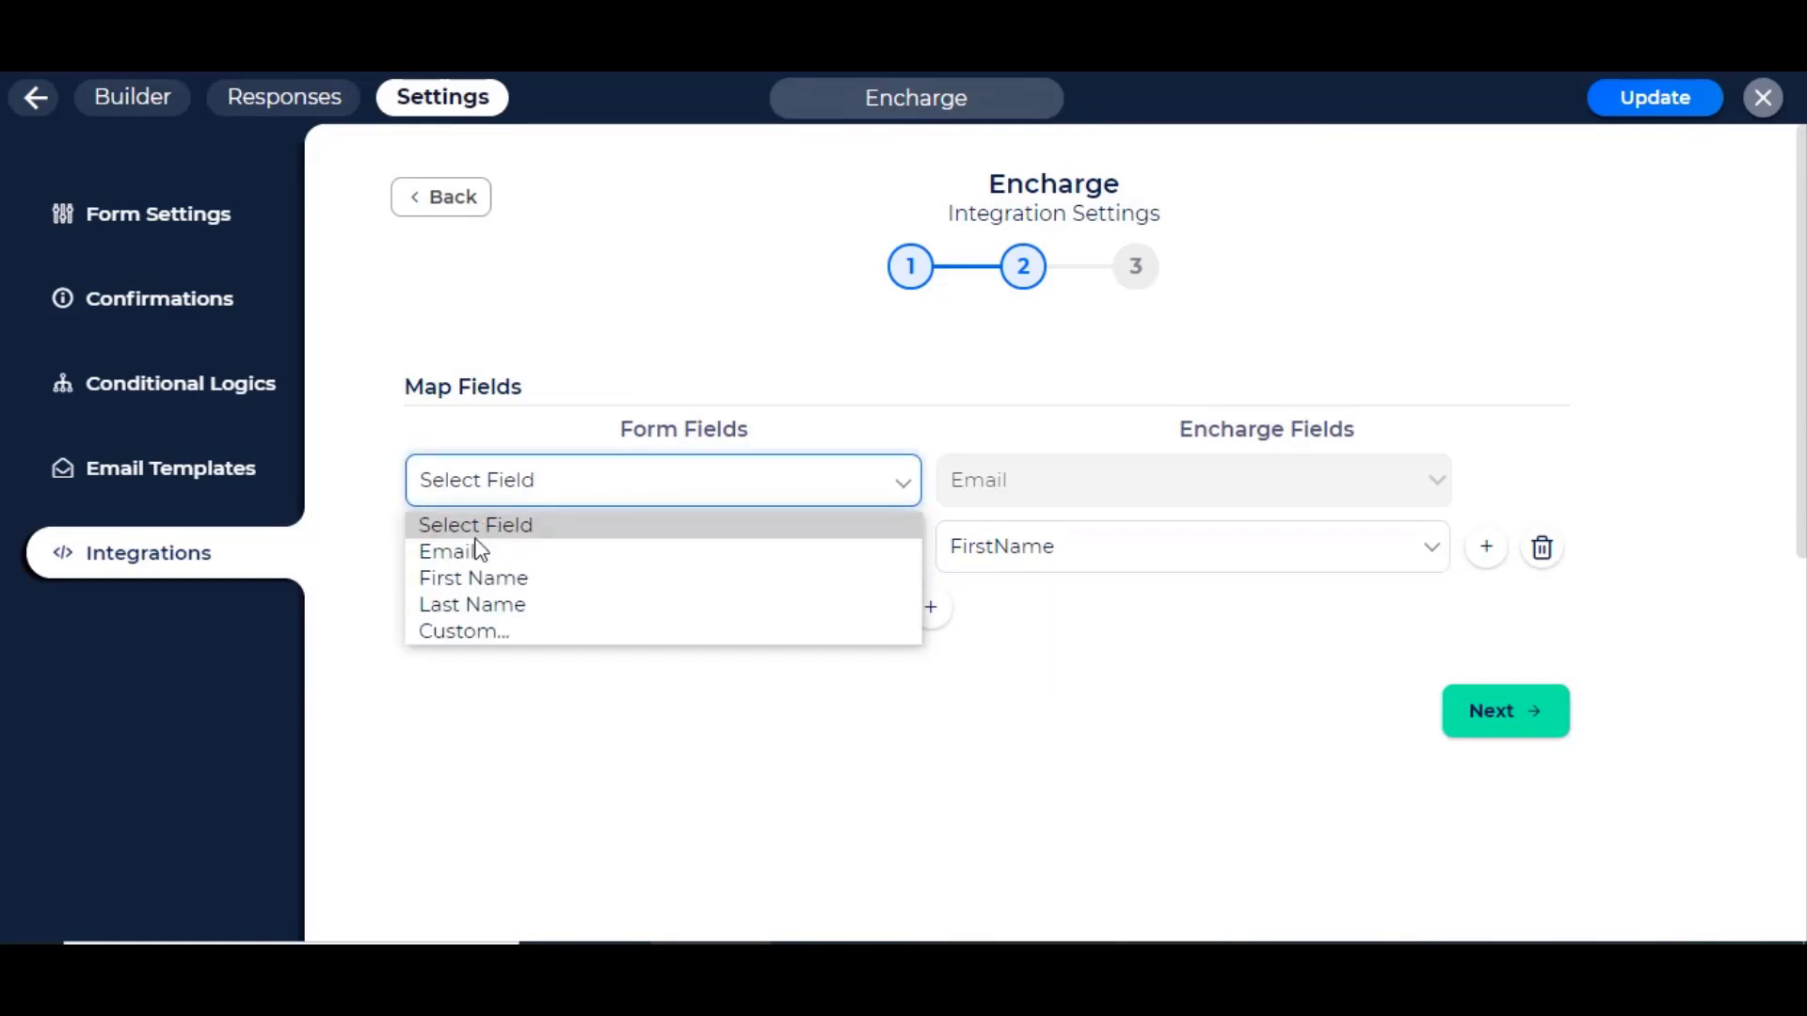
click(479, 550)
click(538, 557)
click(480, 641)
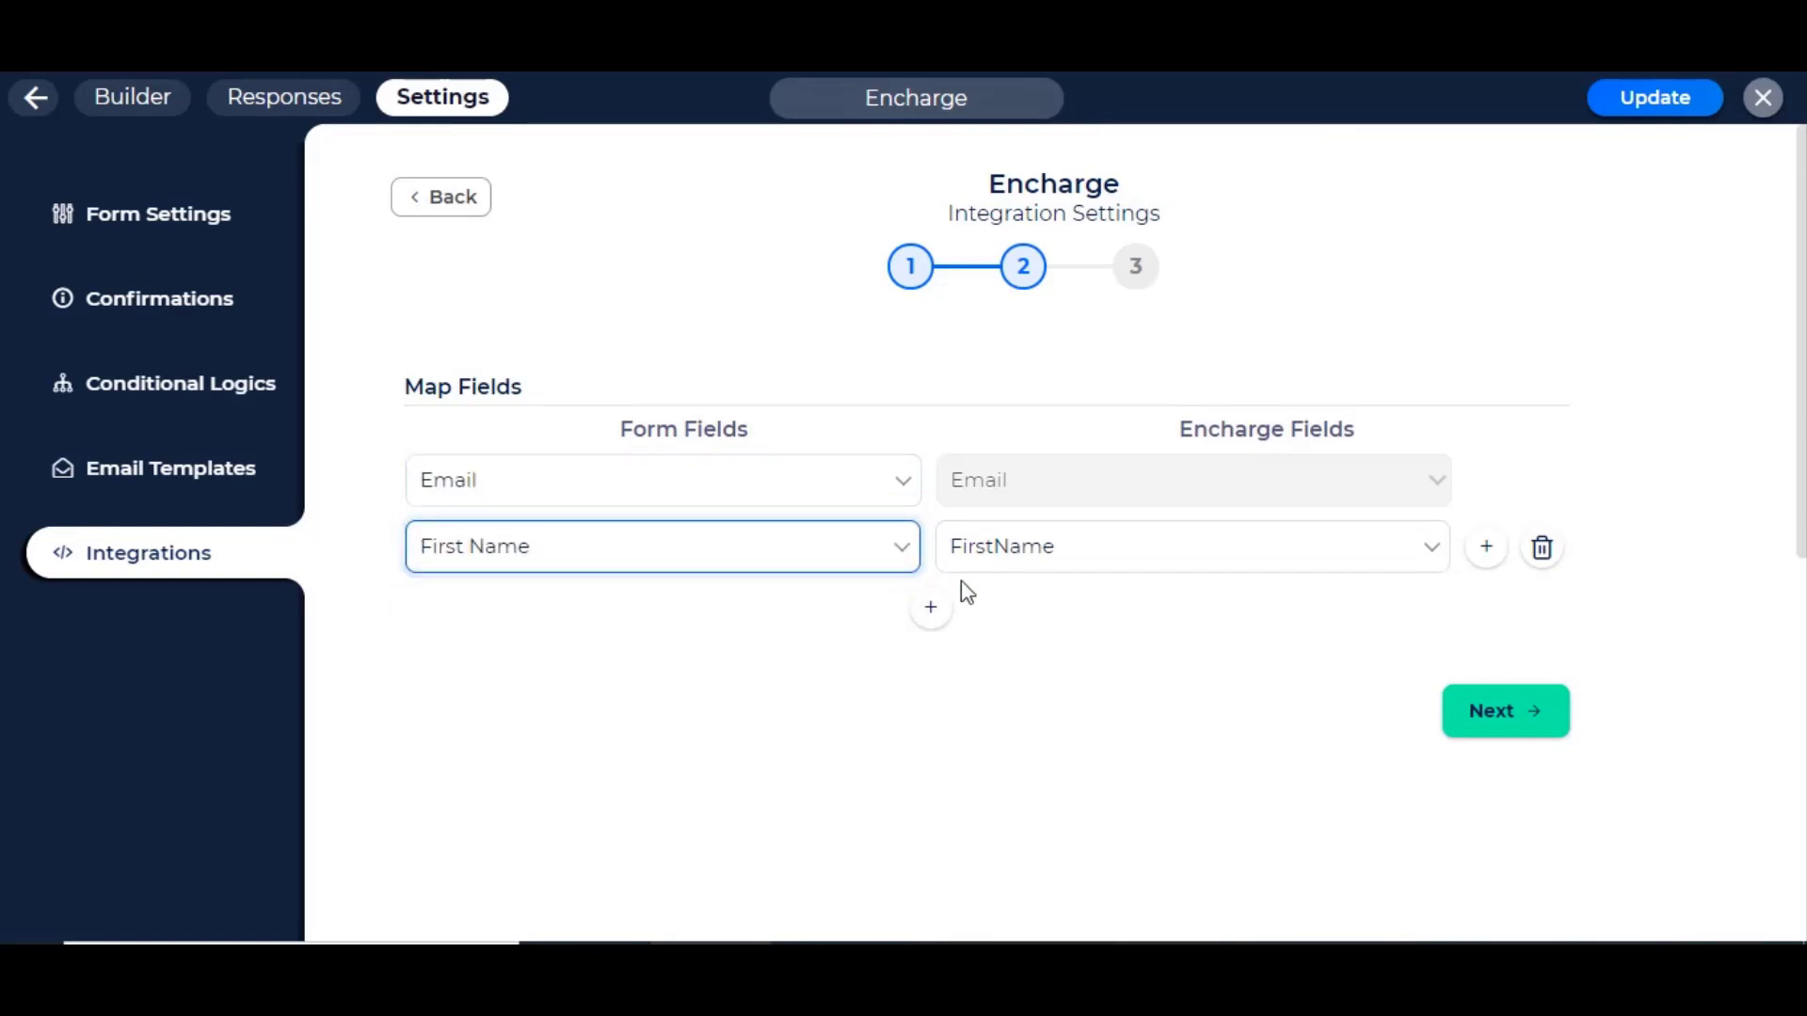
Step: Add a mapping of Last Name to Encharge's LastName and advance to step 3
click(930, 606)
click(1020, 613)
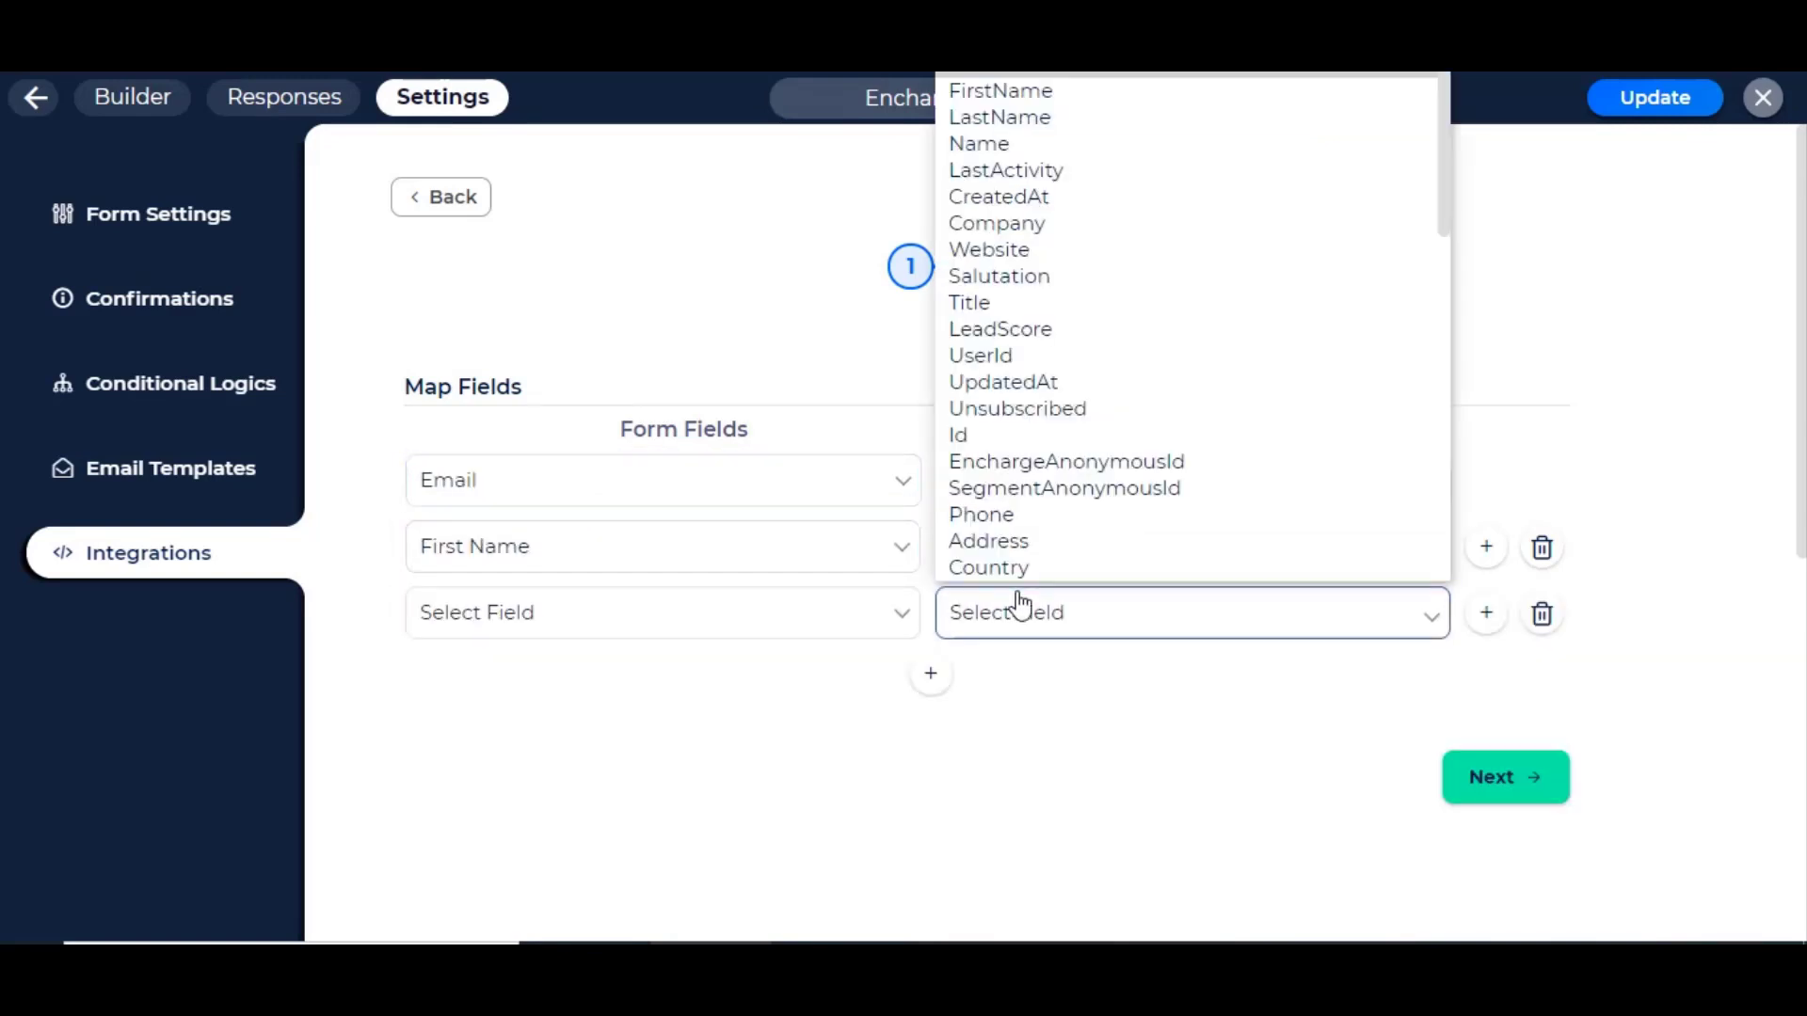
click(1060, 115)
click(565, 621)
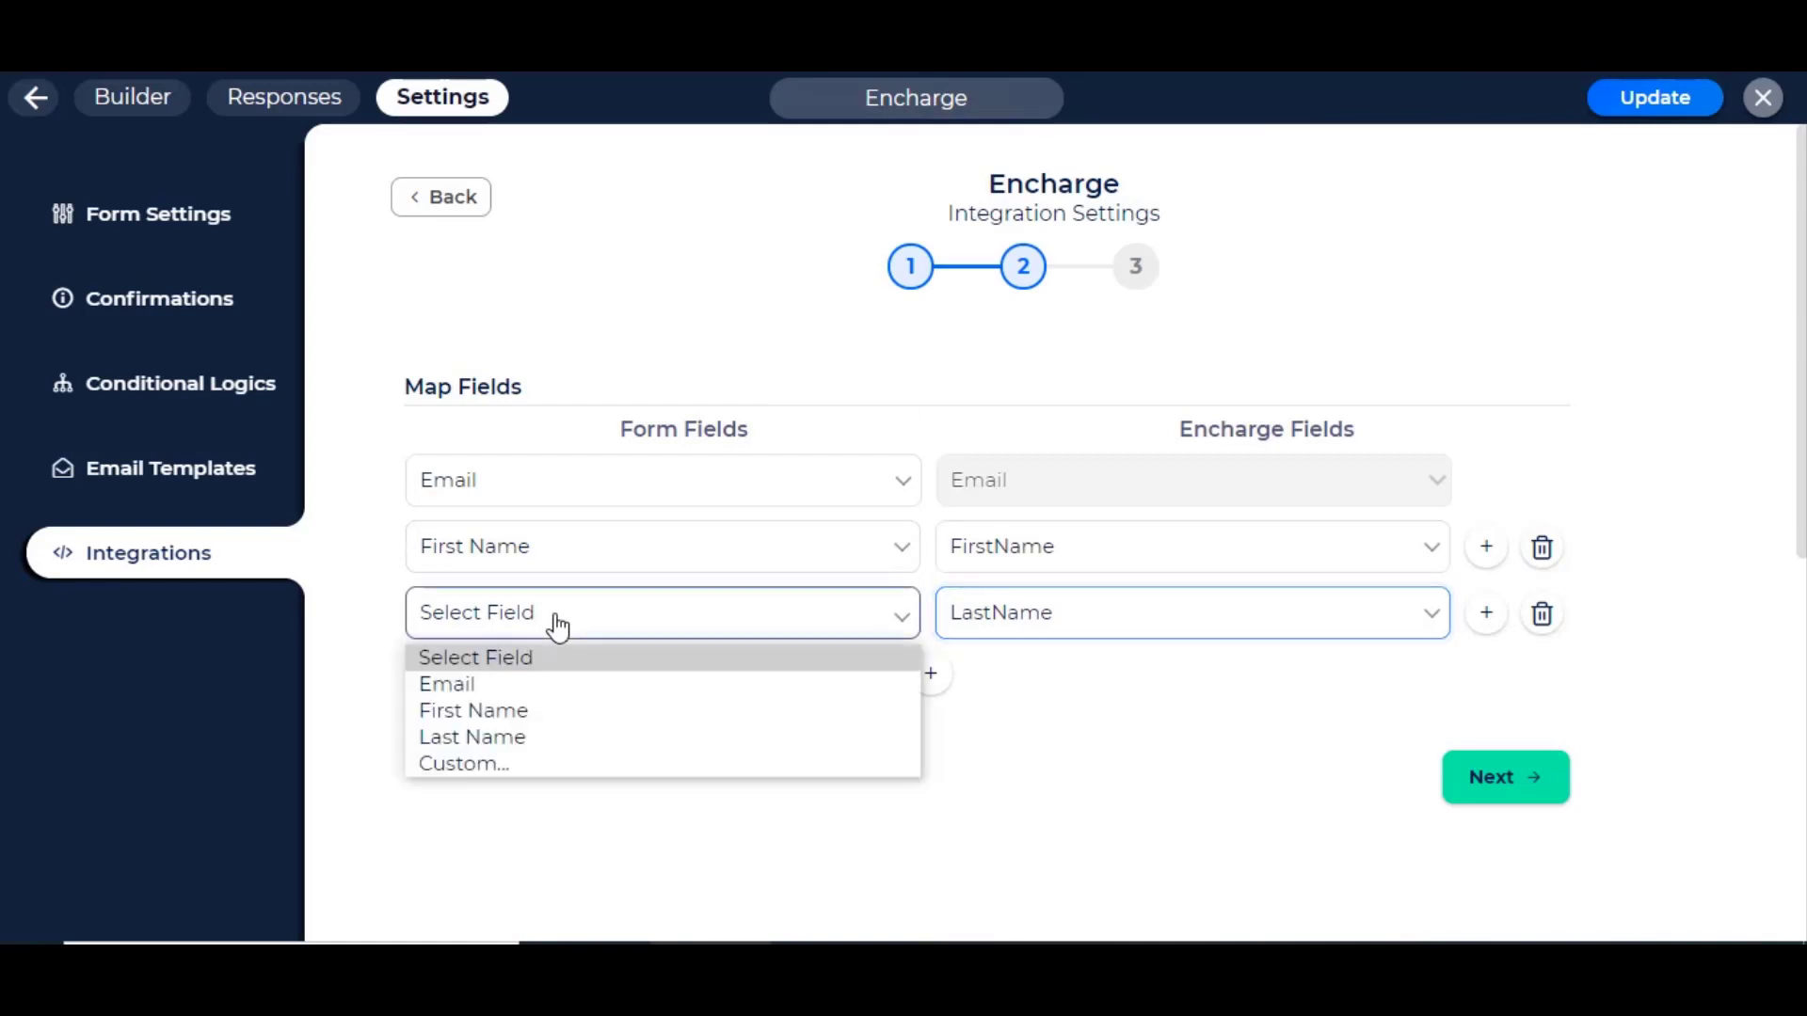
click(510, 741)
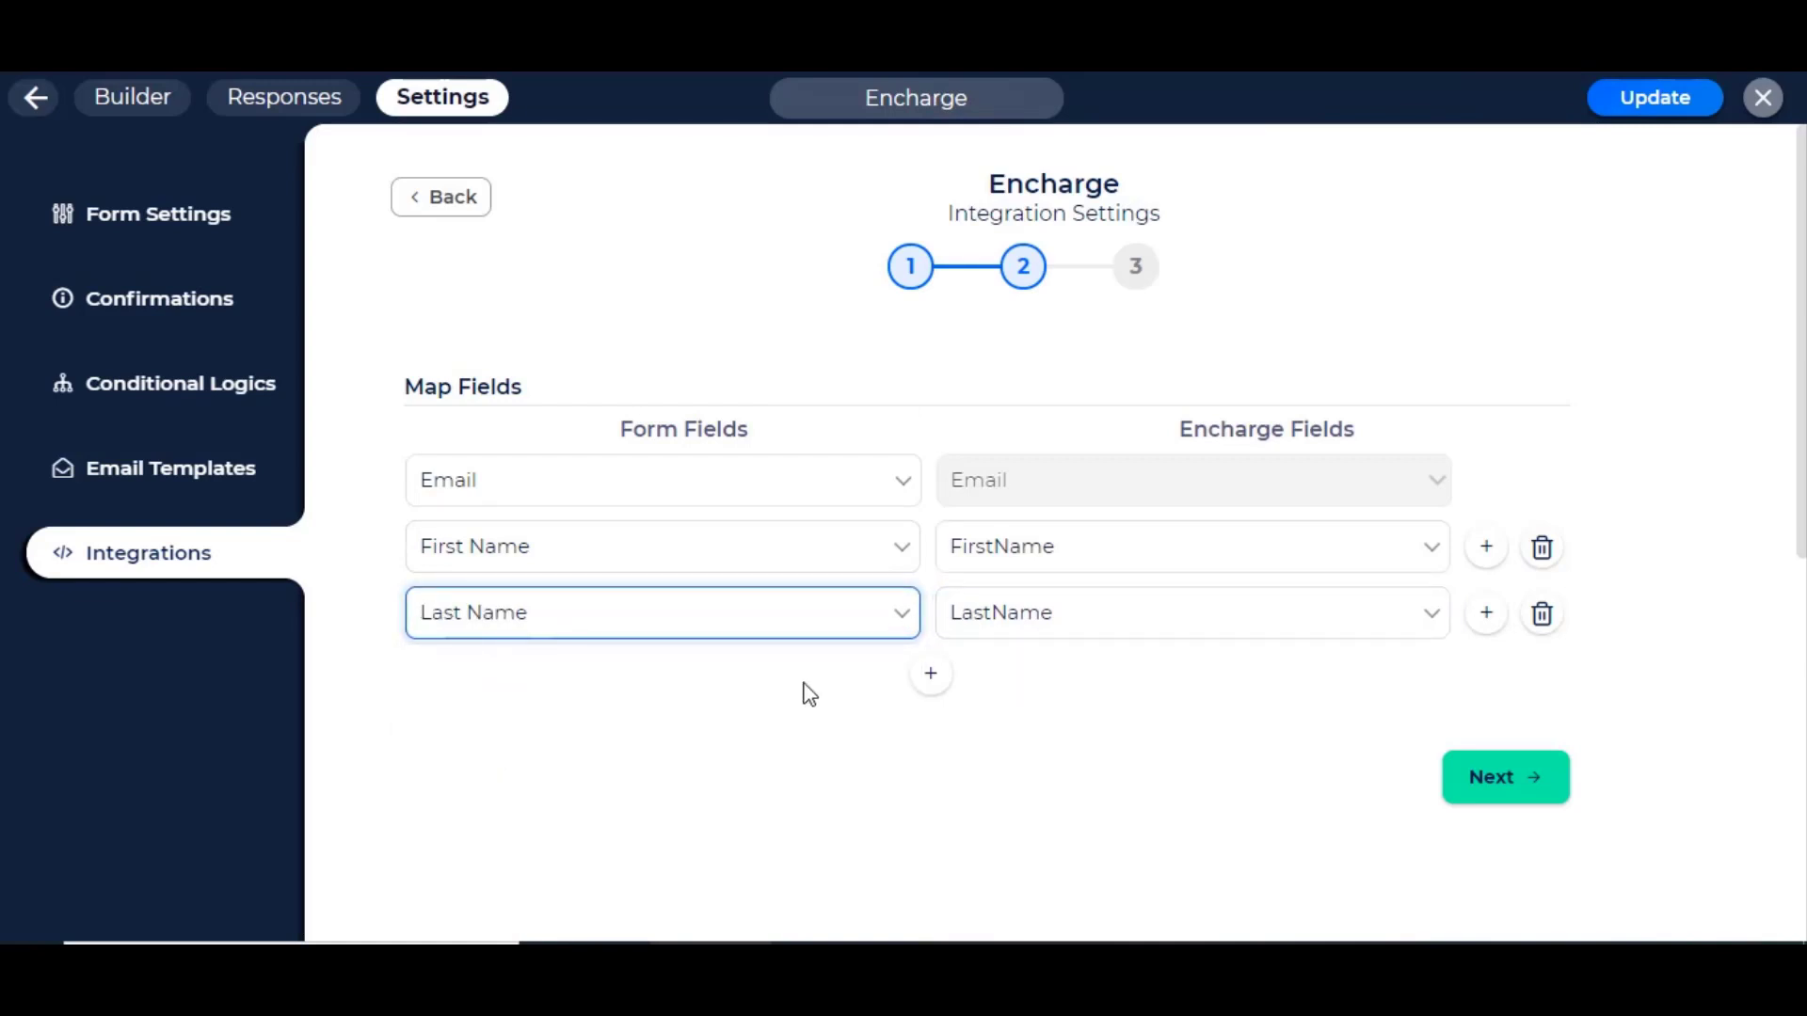
click(1482, 791)
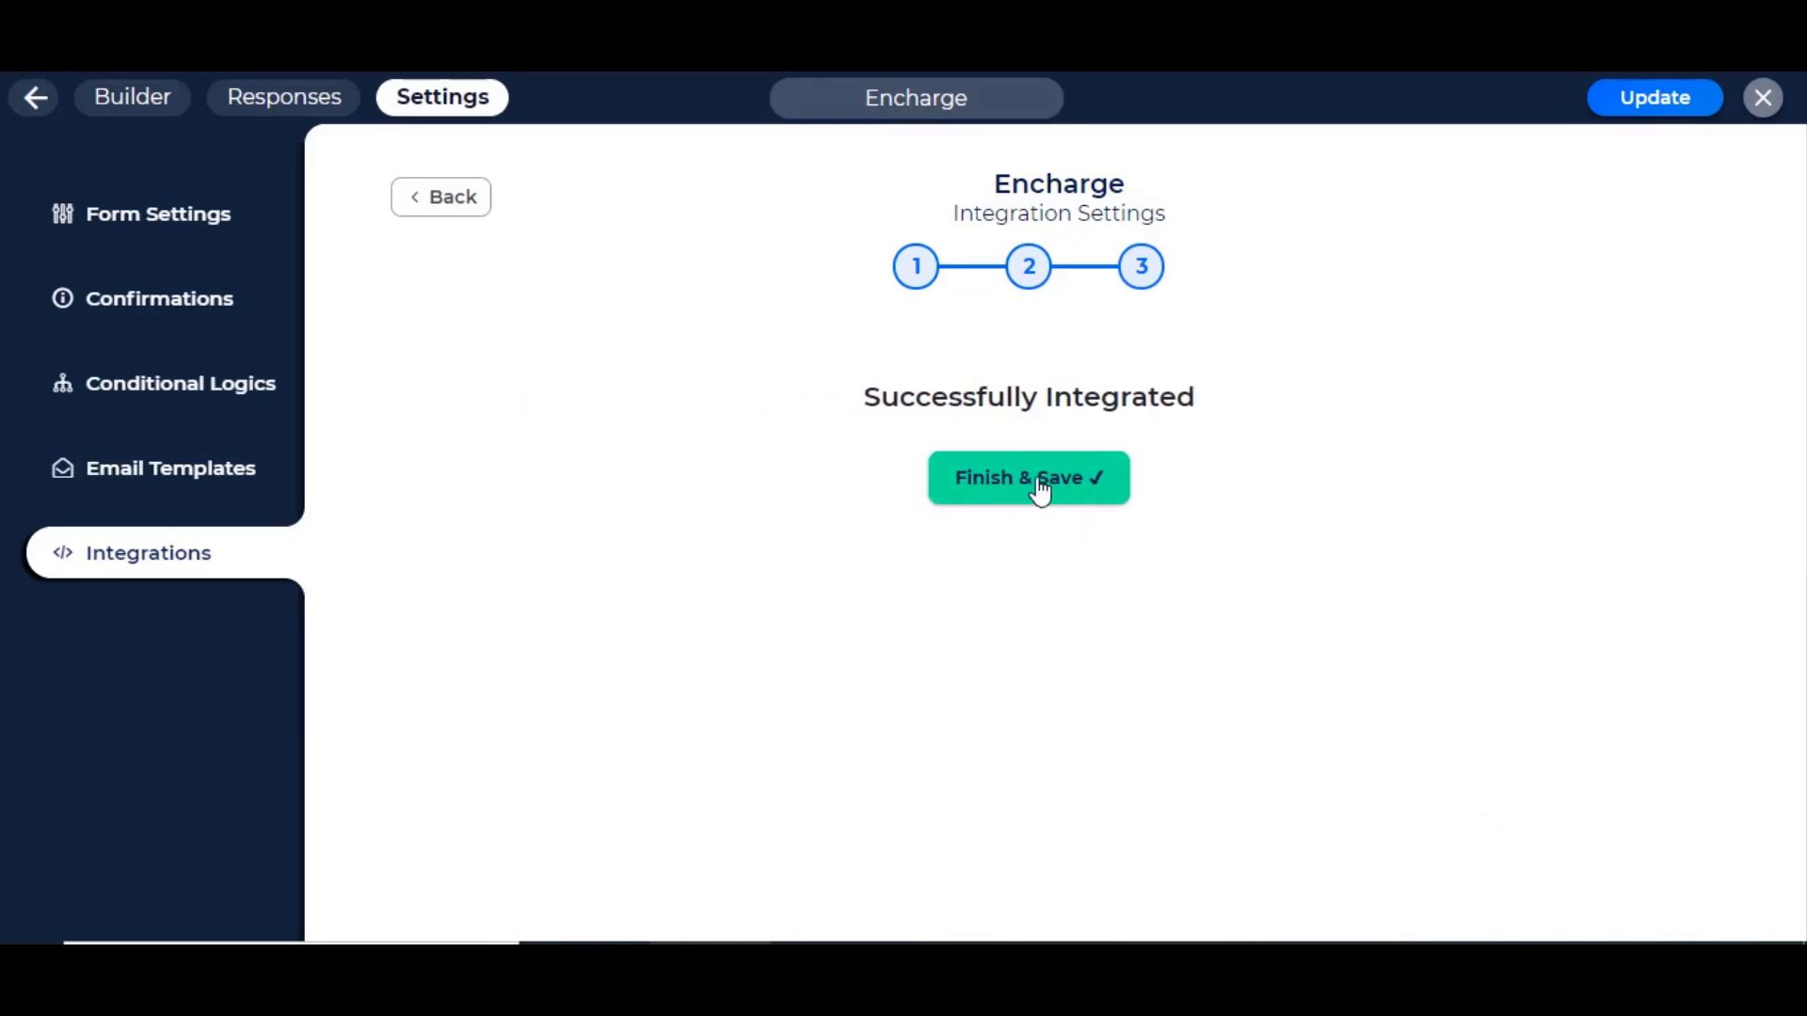
Step: Finish and save the Encharge API integration
click(1039, 480)
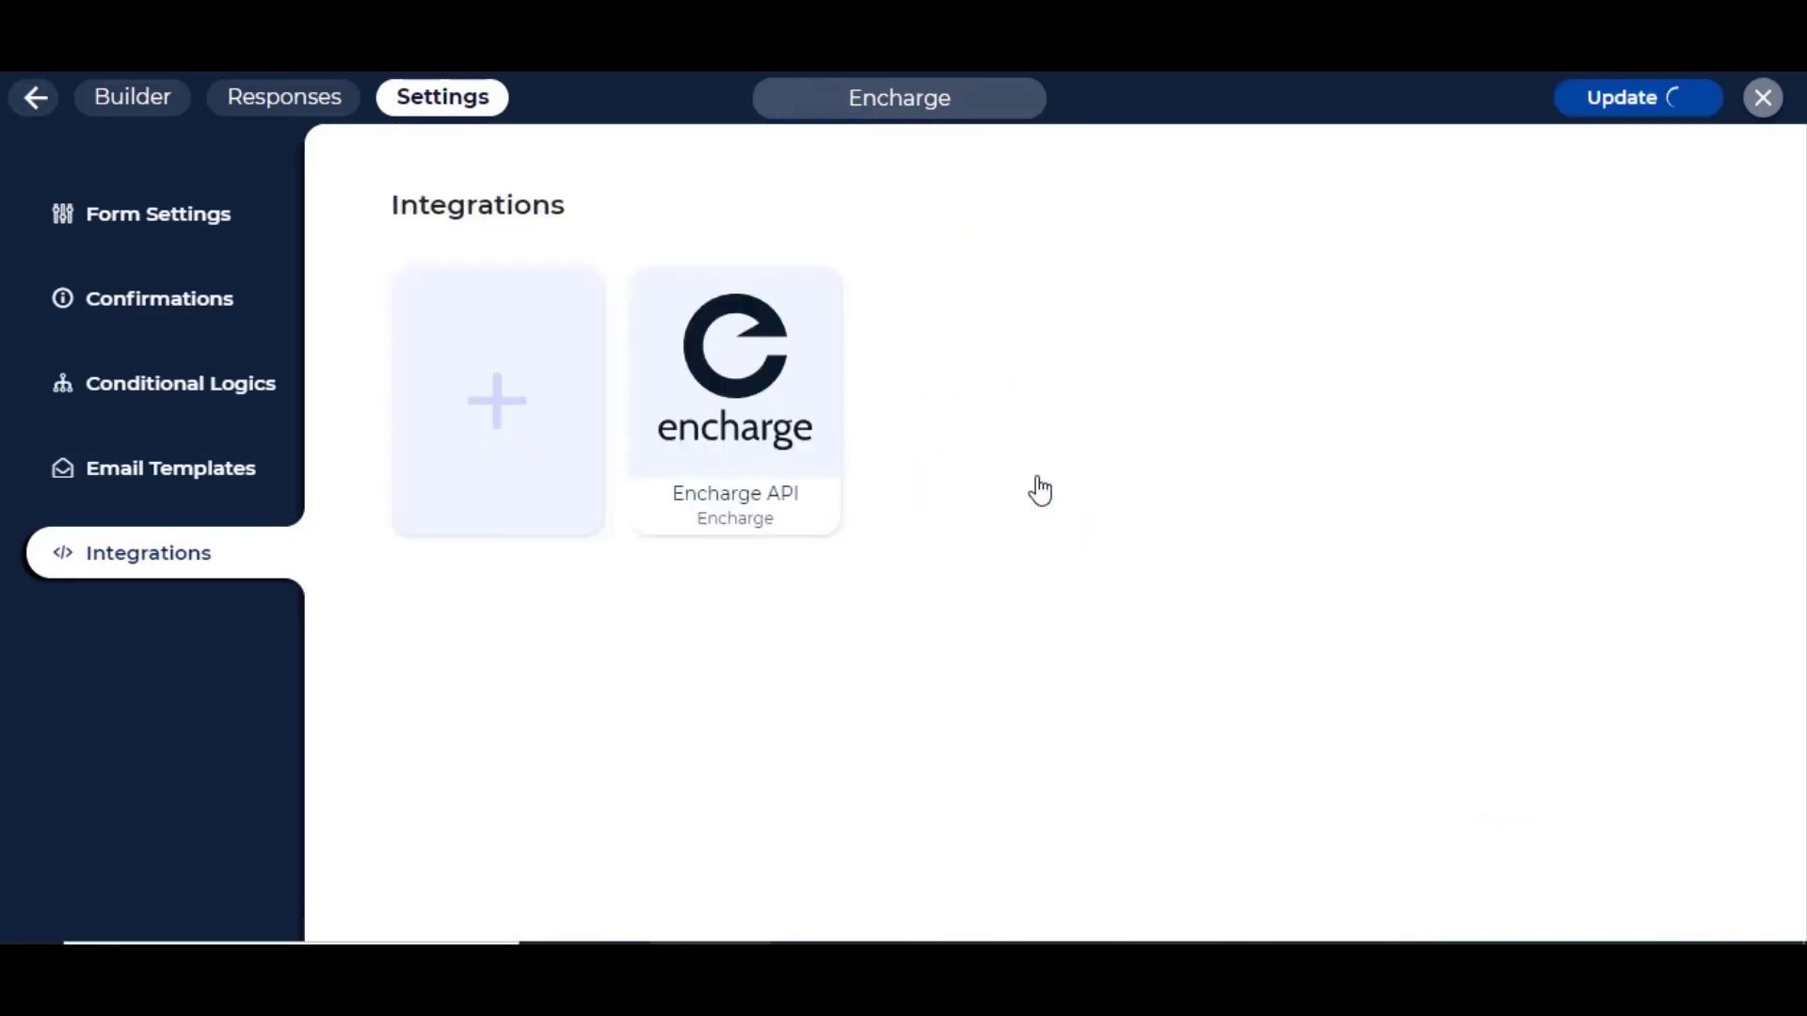
mouse_move(709, 455)
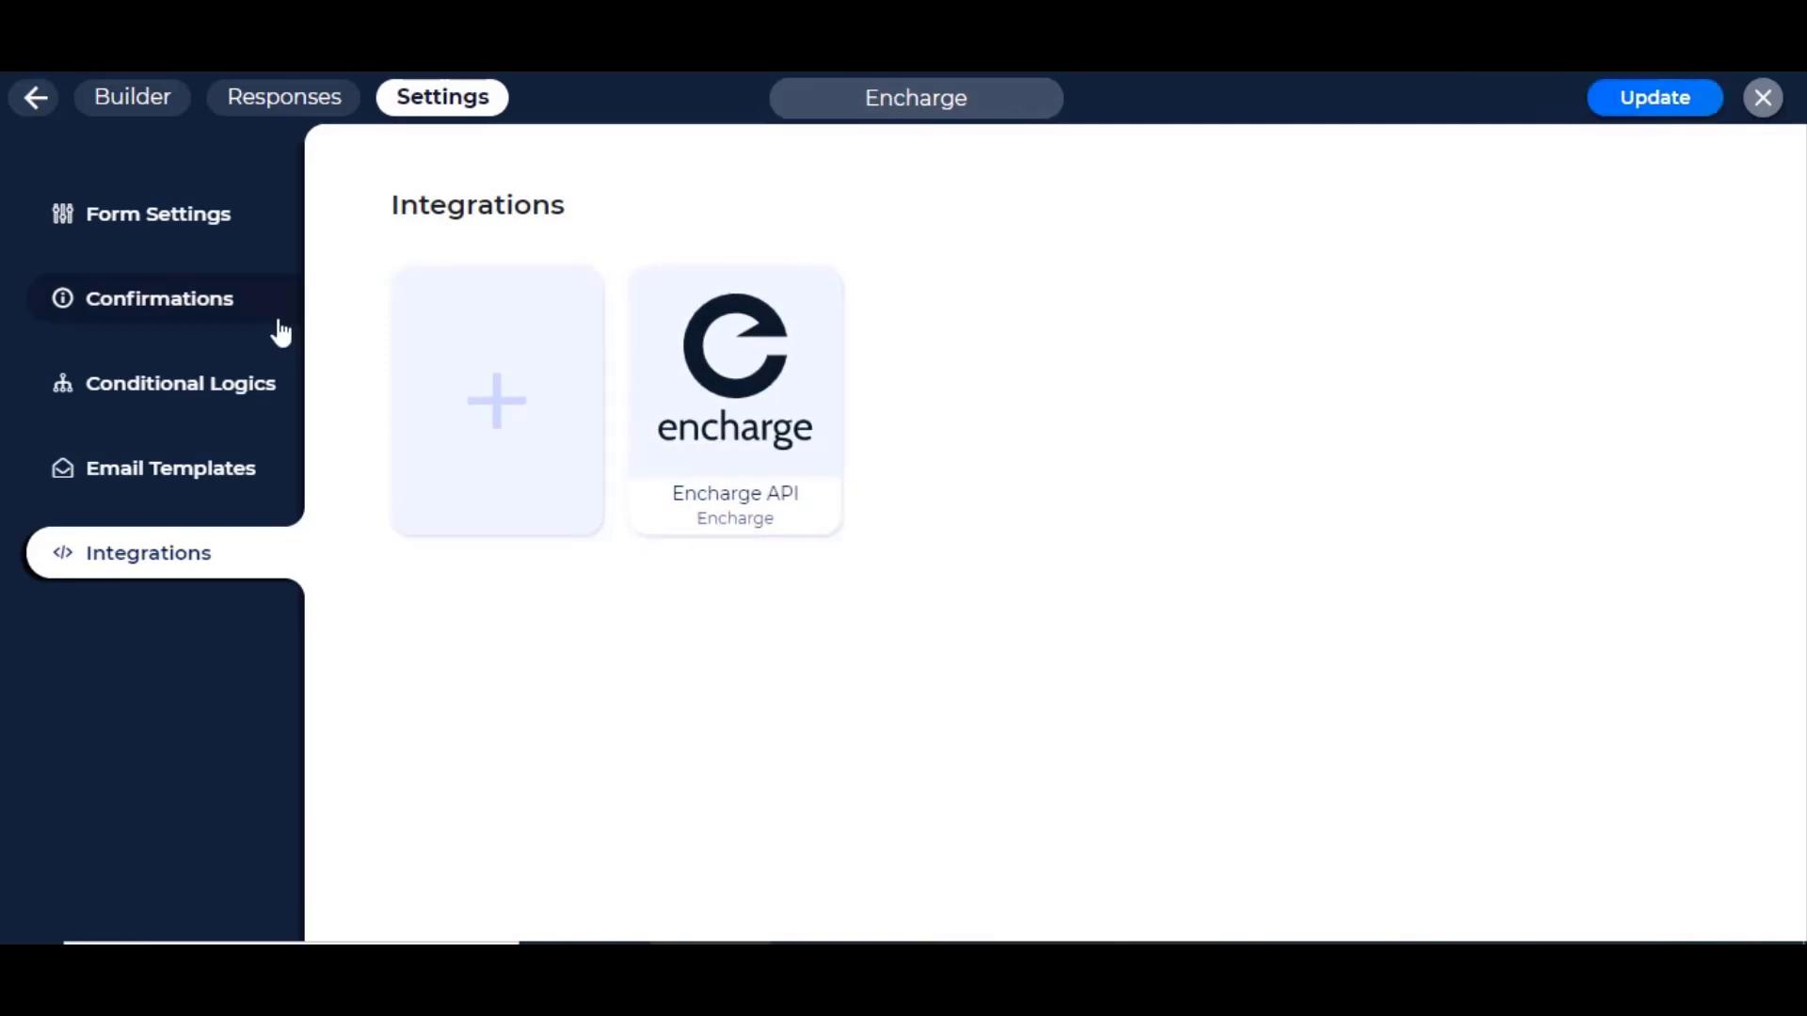
Step: Expand the Show Success Message rule under the form's Conditional Logics
click(202, 395)
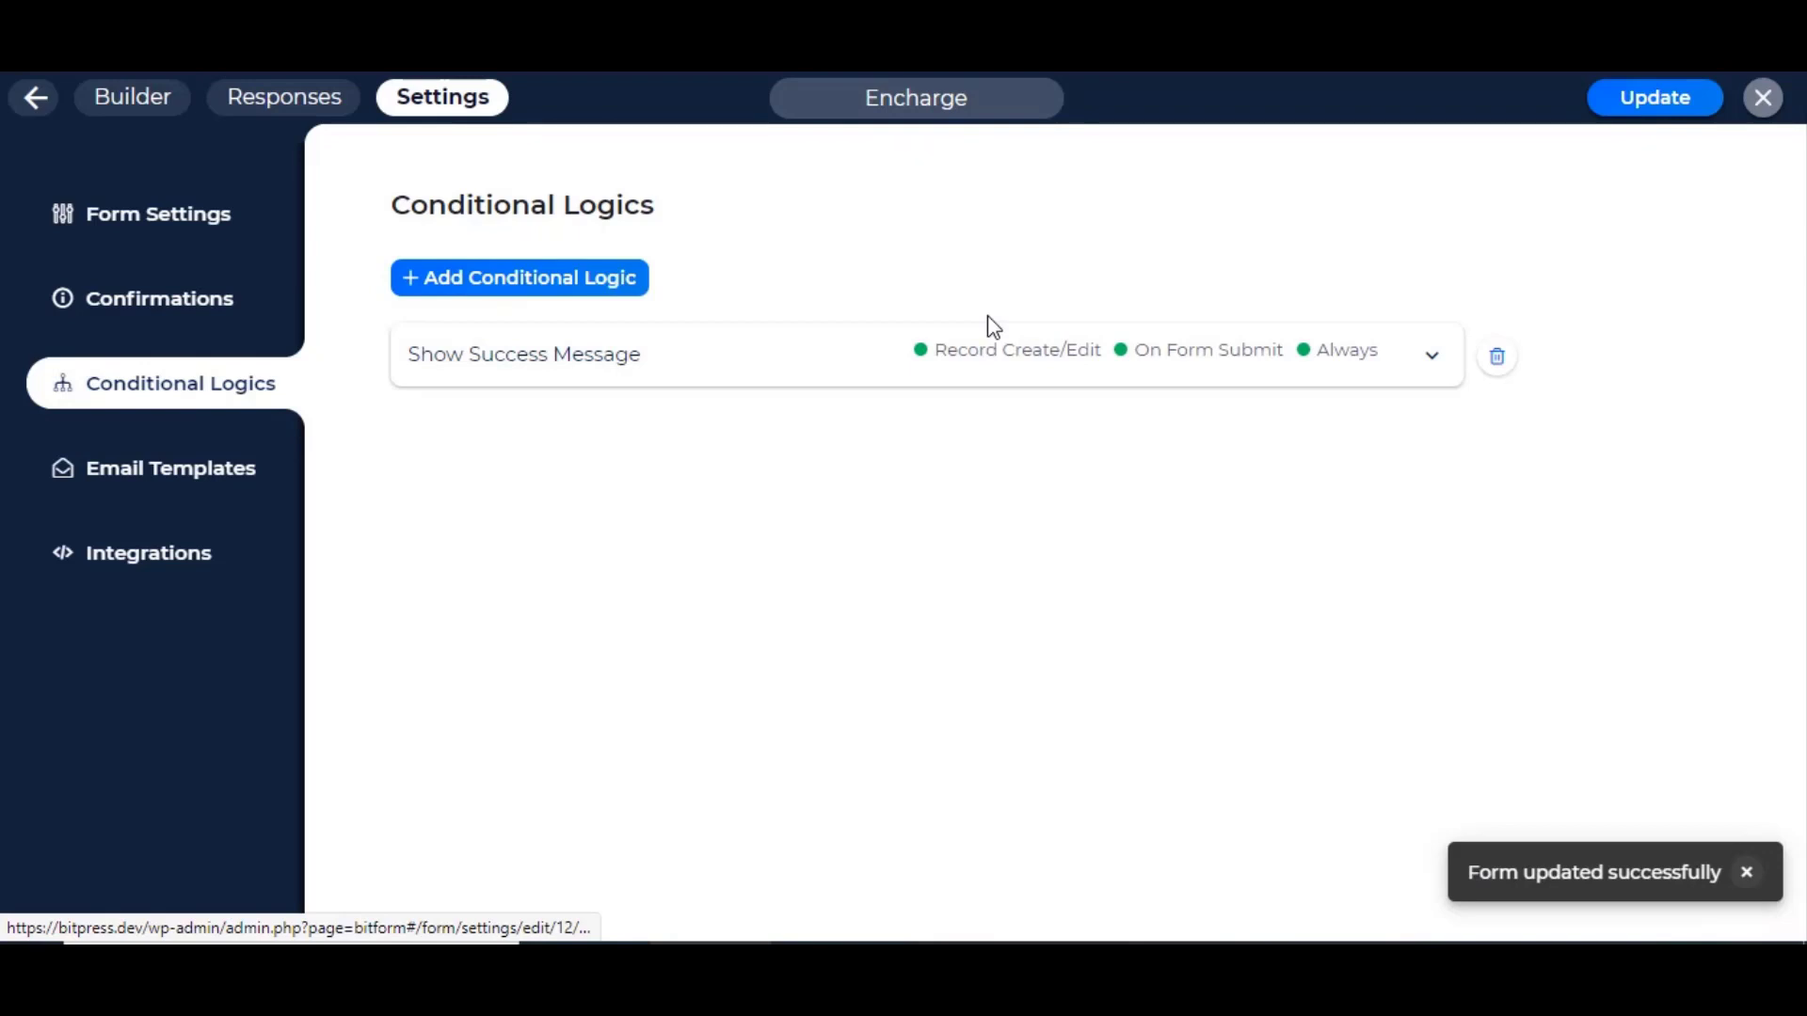
click(787, 377)
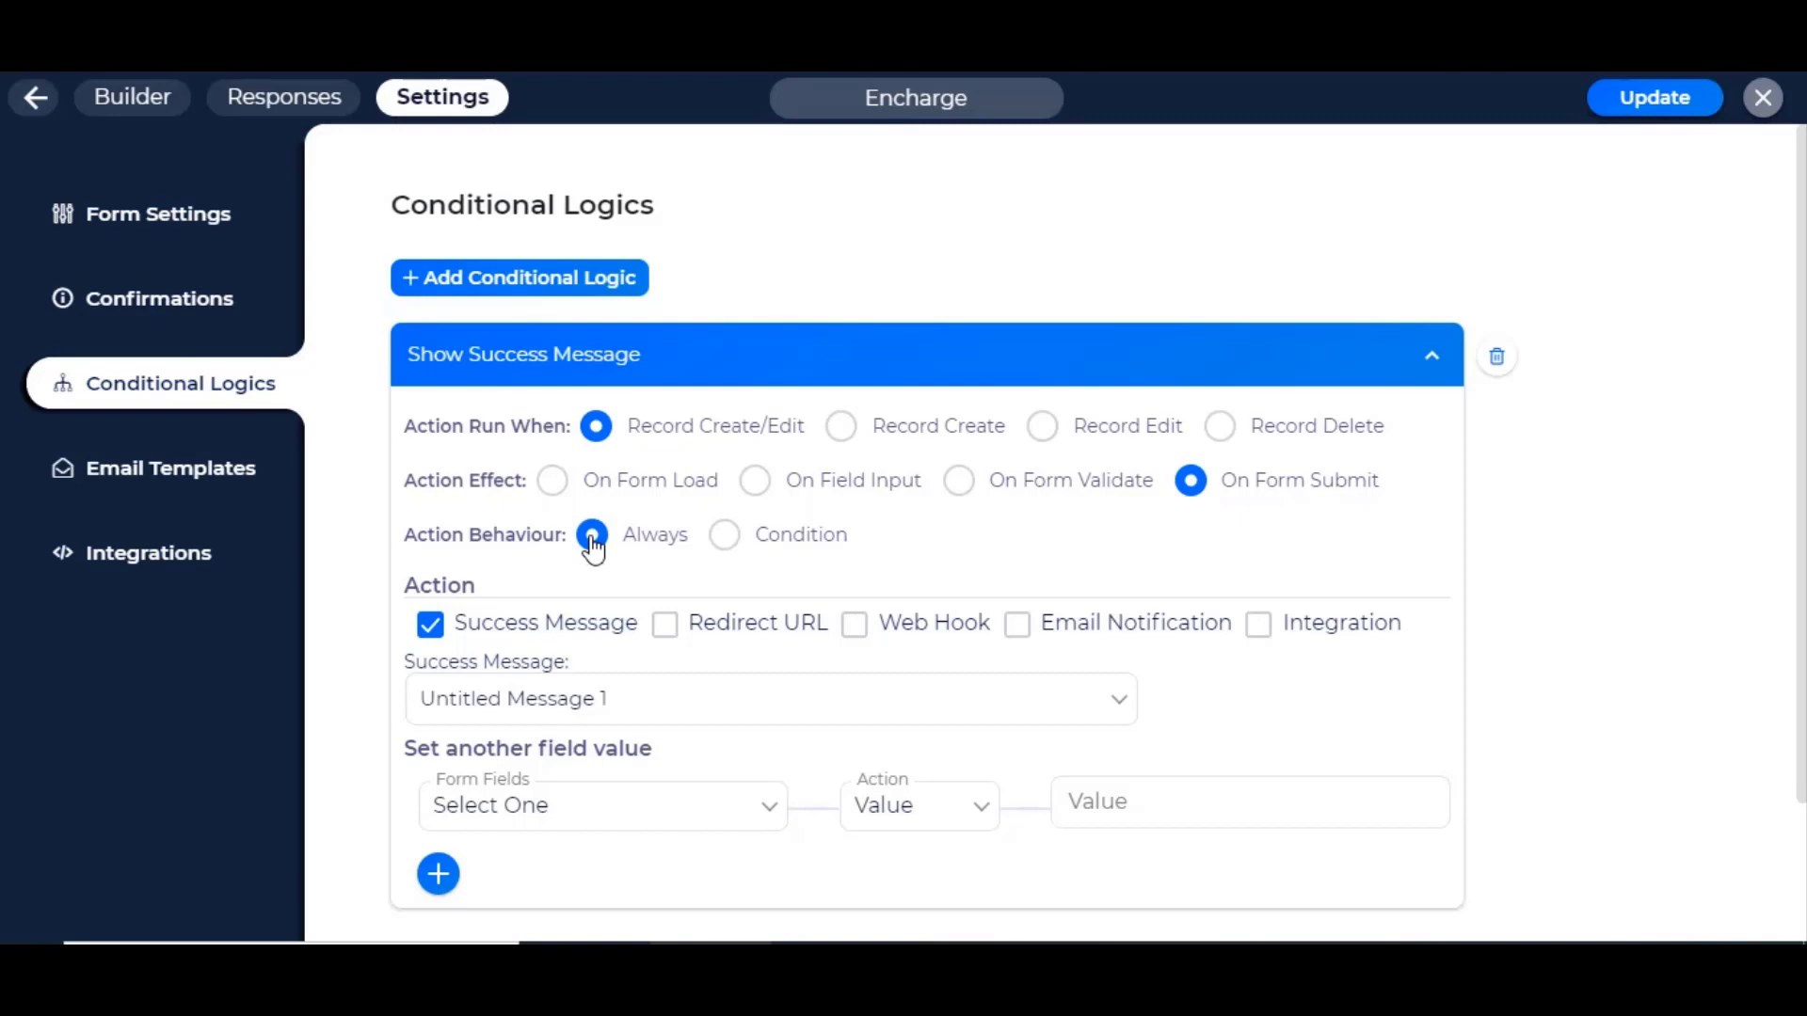
Step: Add the Encharge API integration as an action of the Show Success Message rule and update the form
scroll(1224, 511, down, 2)
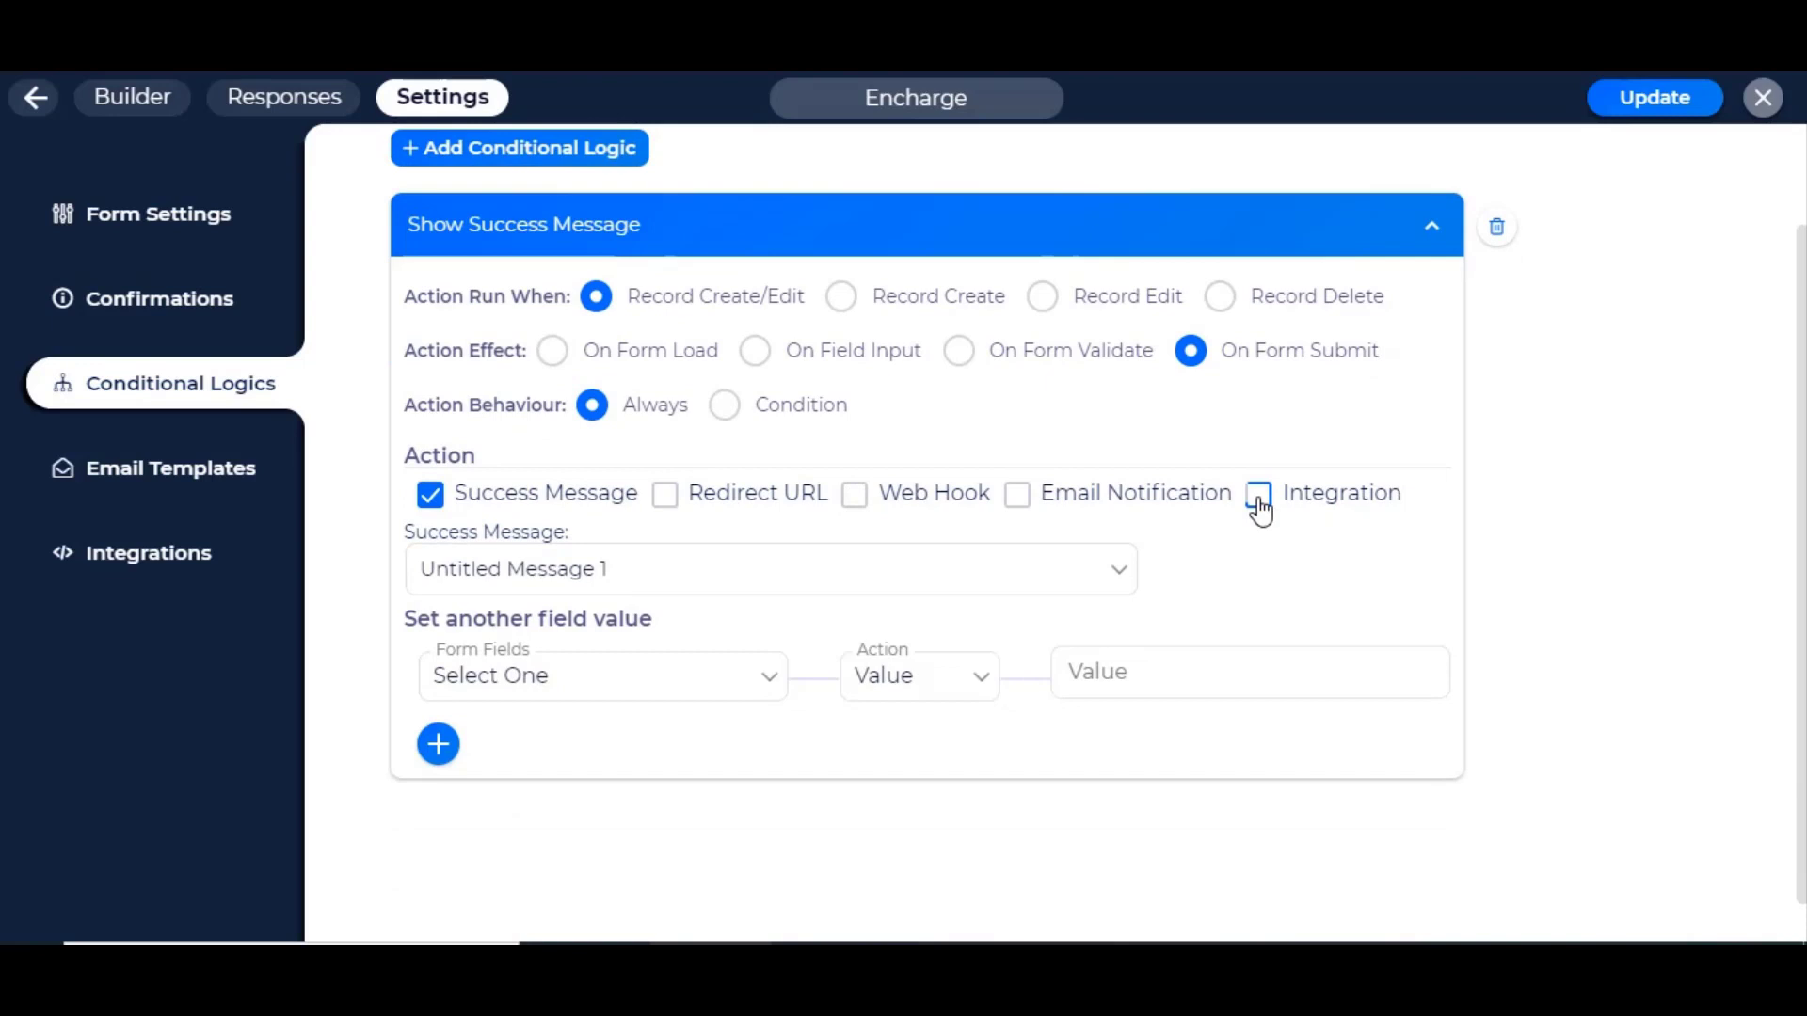
click(1259, 496)
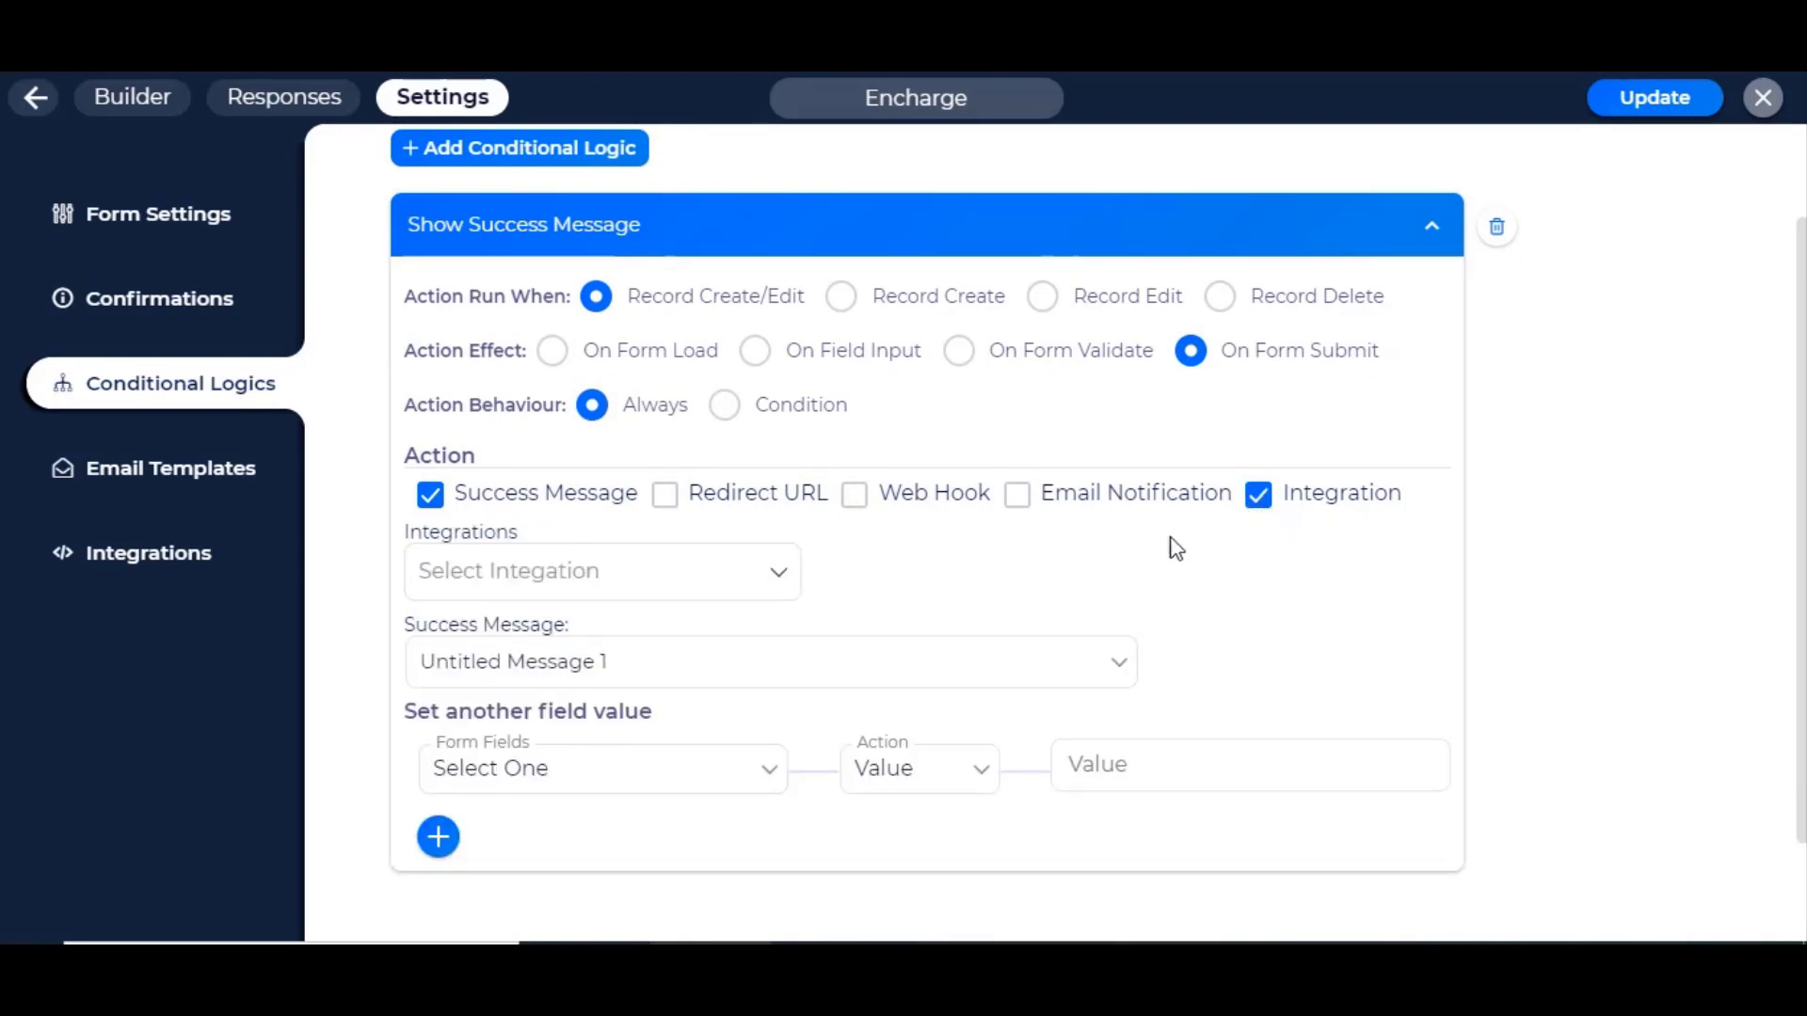
click(526, 570)
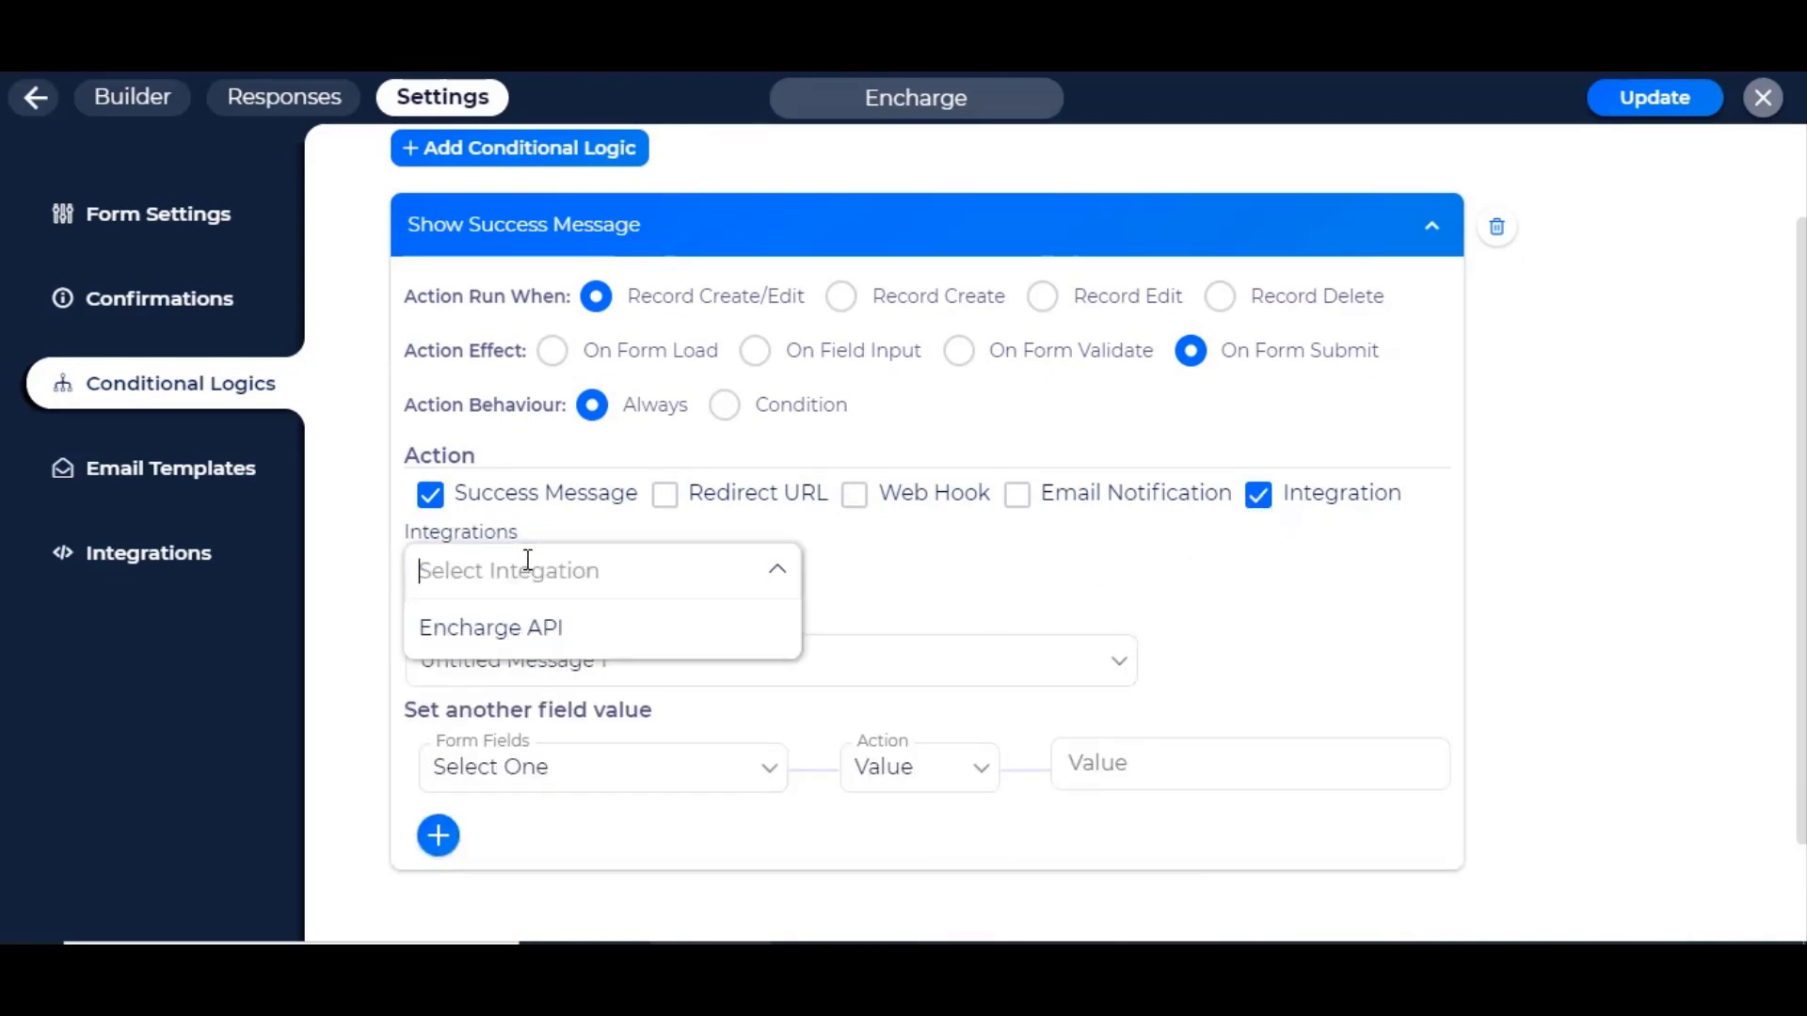
click(500, 629)
click(1662, 427)
scroll(1667, 310, up, 3)
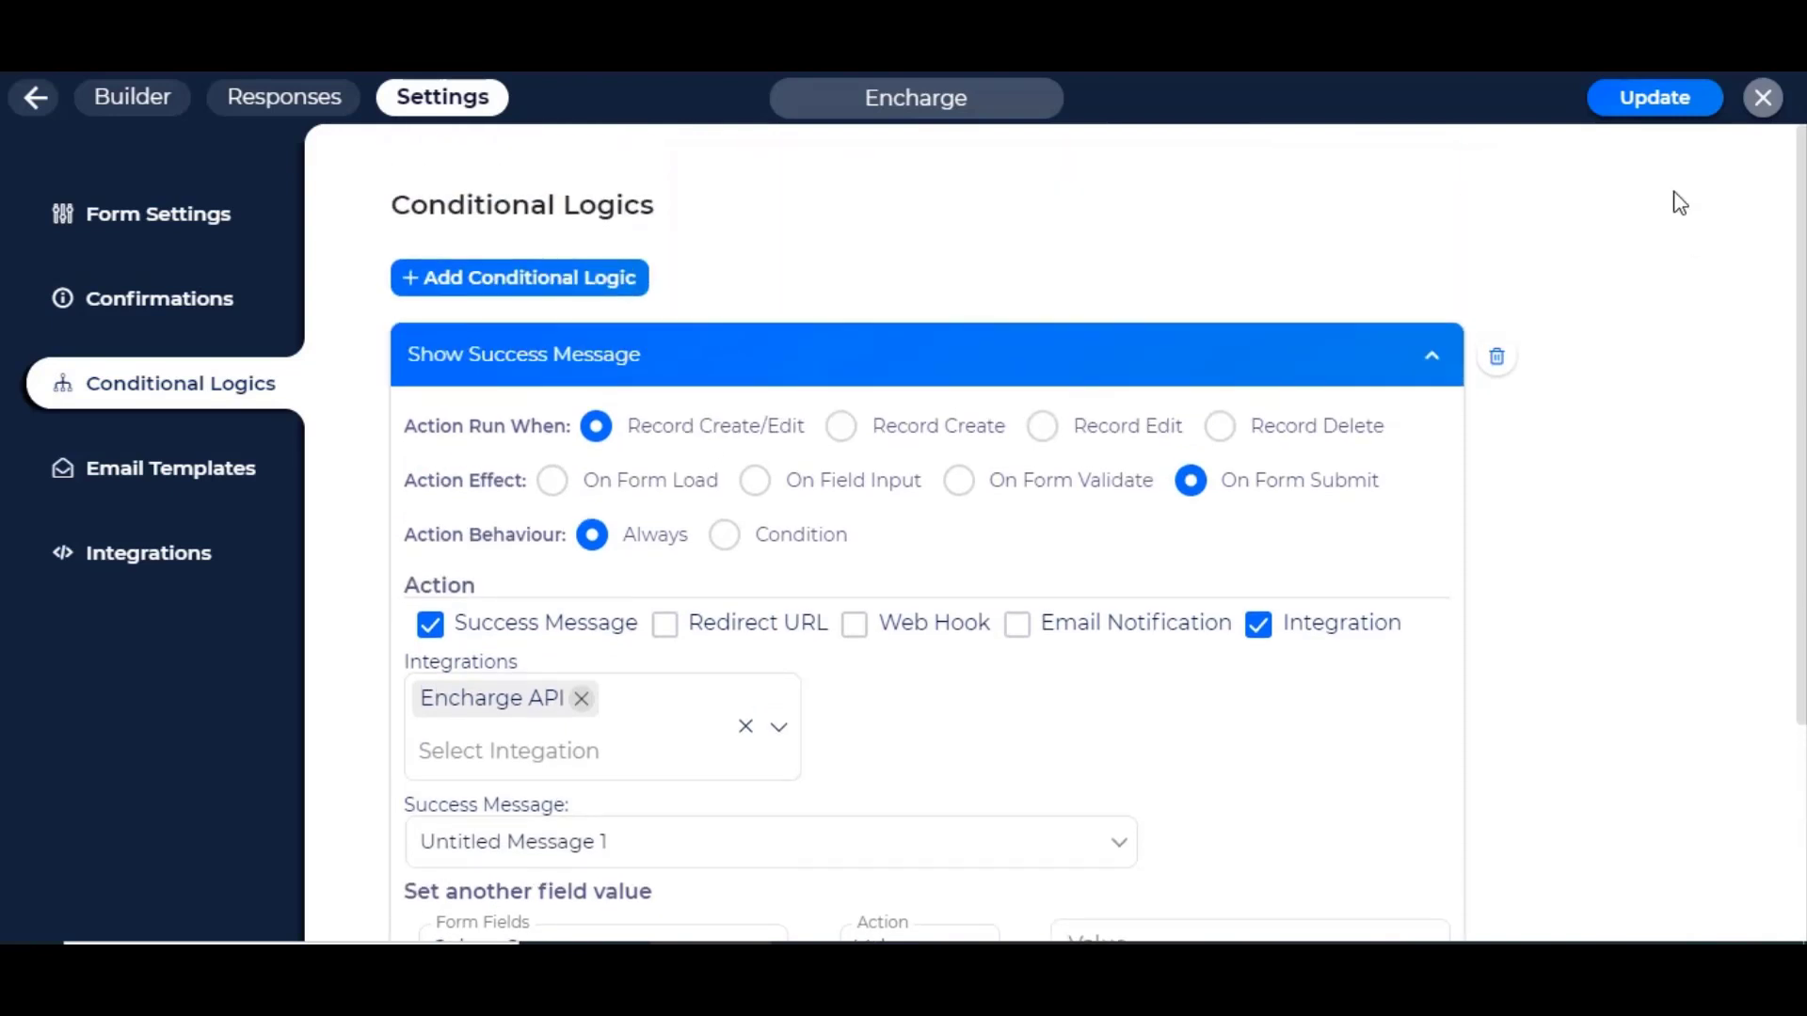
click(1648, 116)
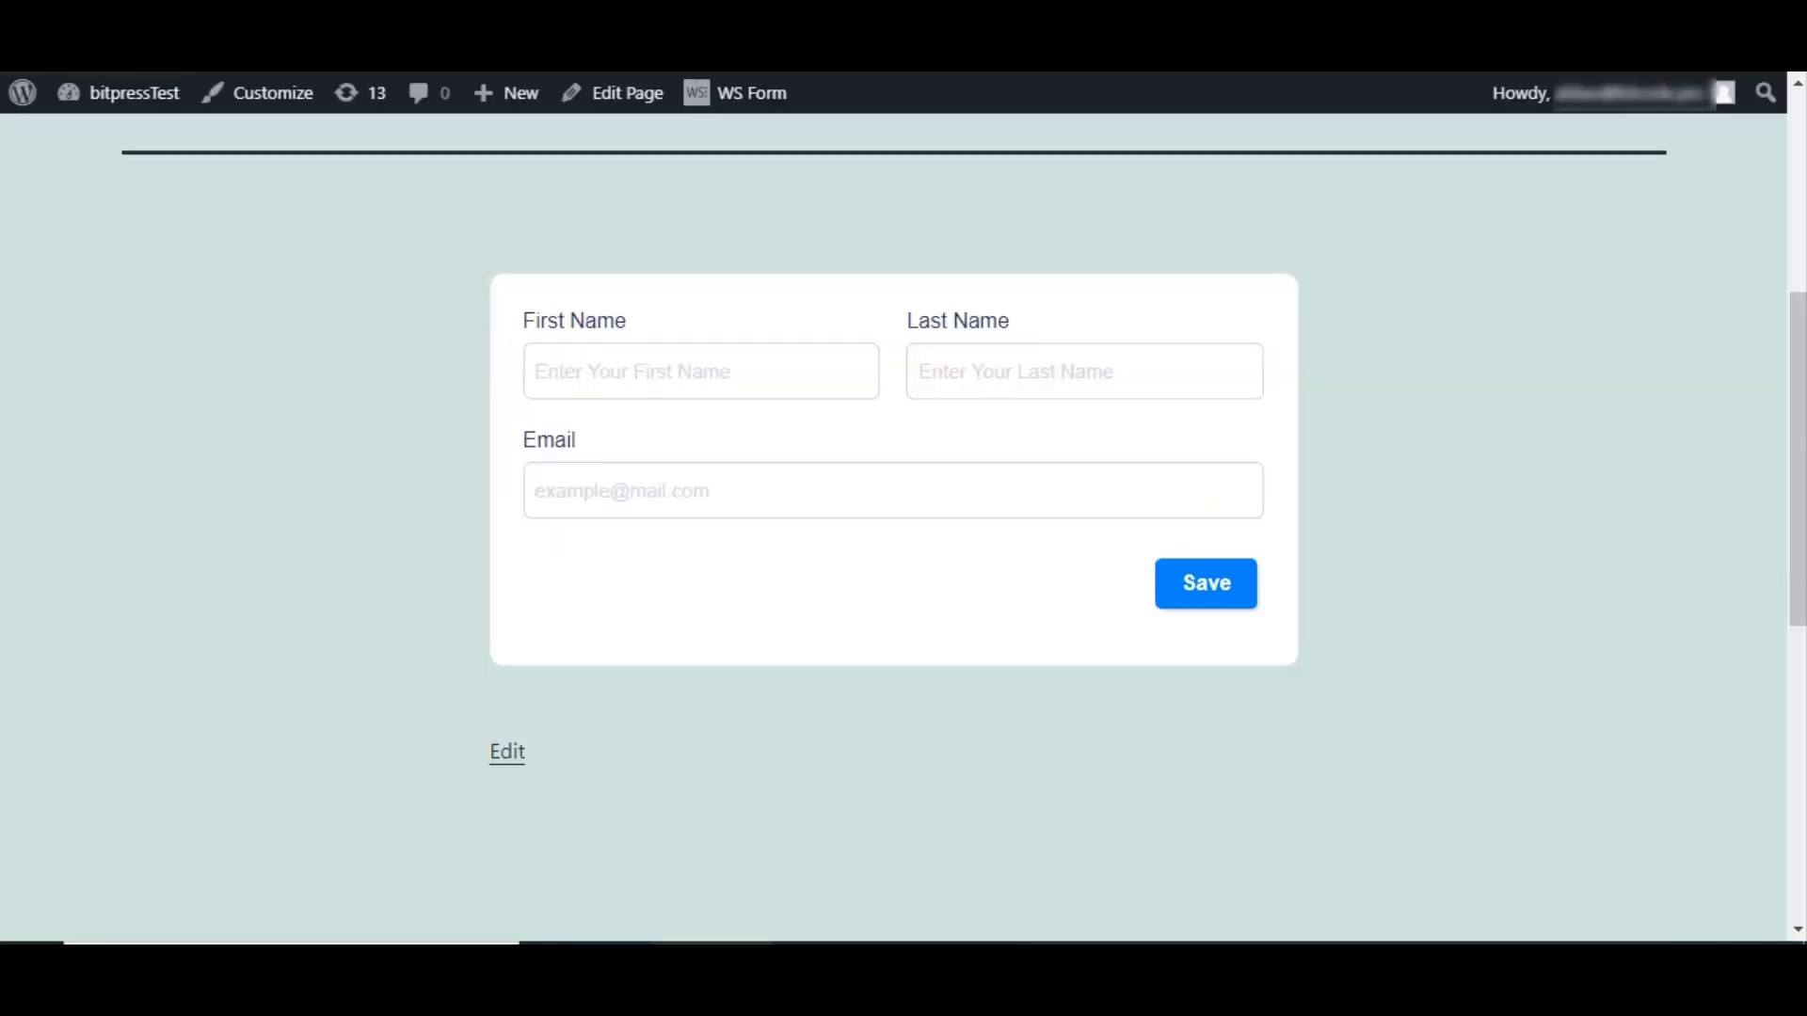
Step: Submit a test entry with first name 'user', last name 'name' and a test email address
click(646, 463)
click(665, 374)
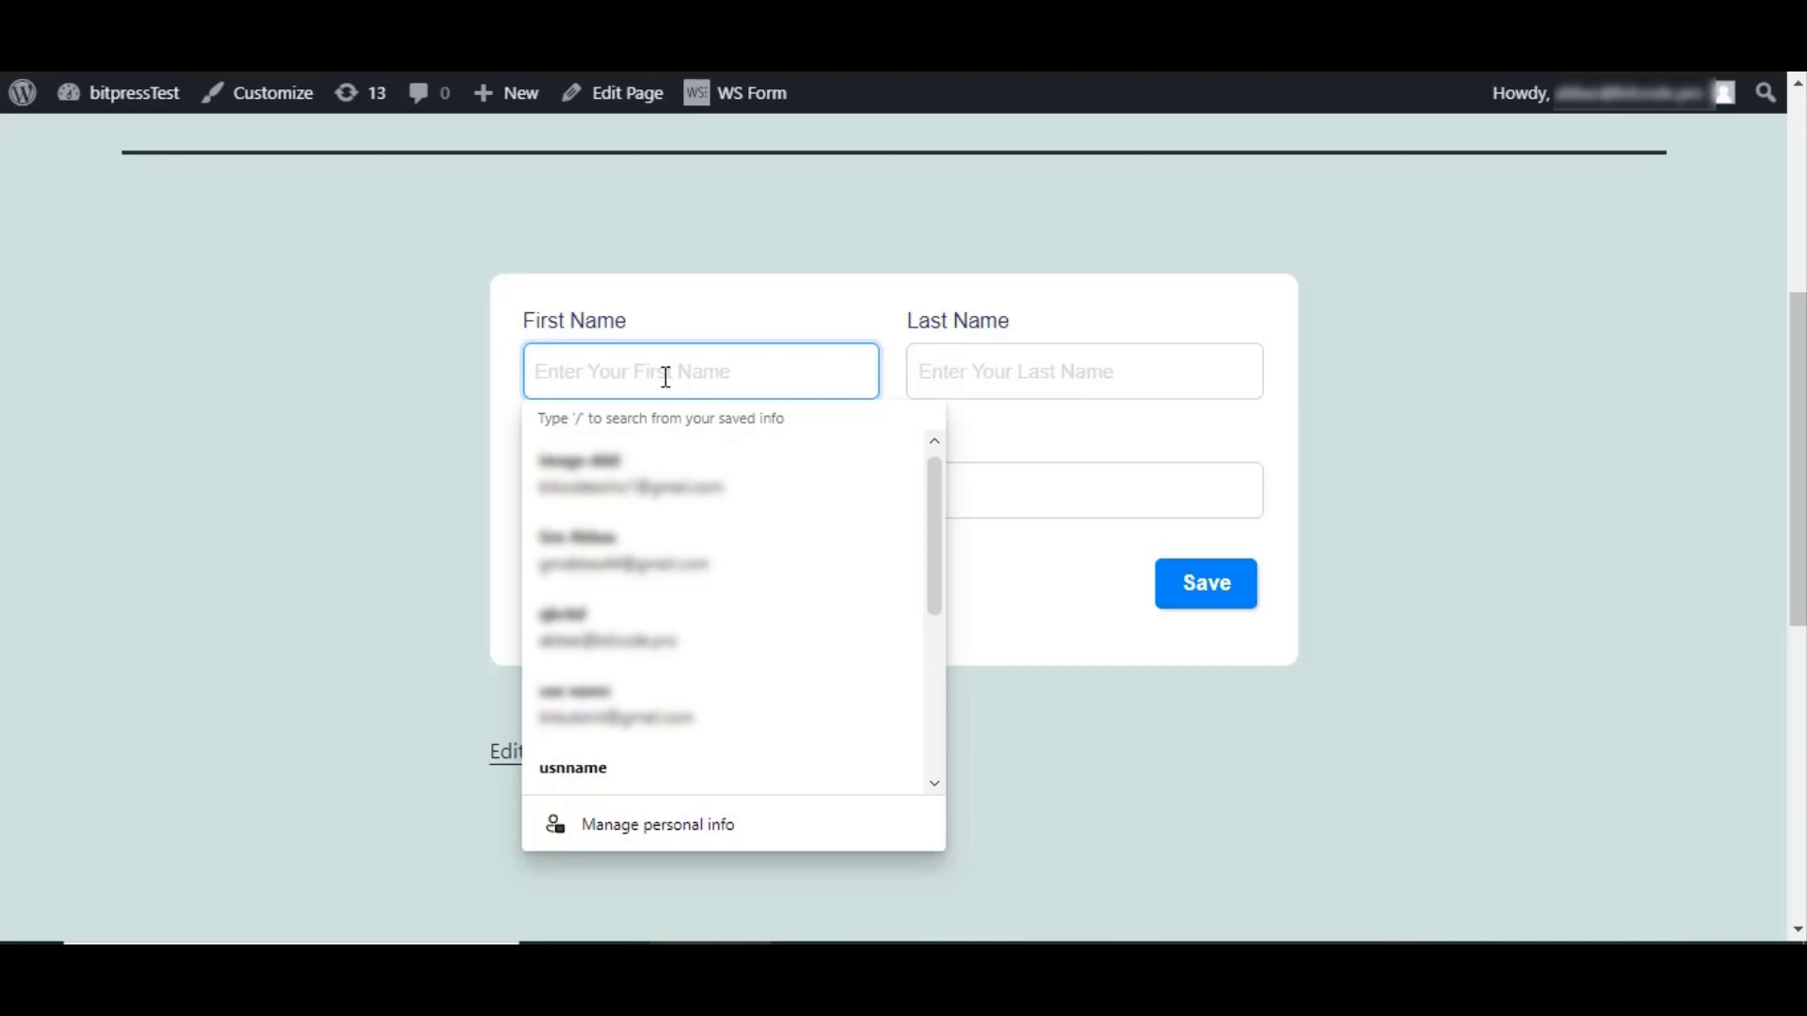
text(user)
key(Tab)
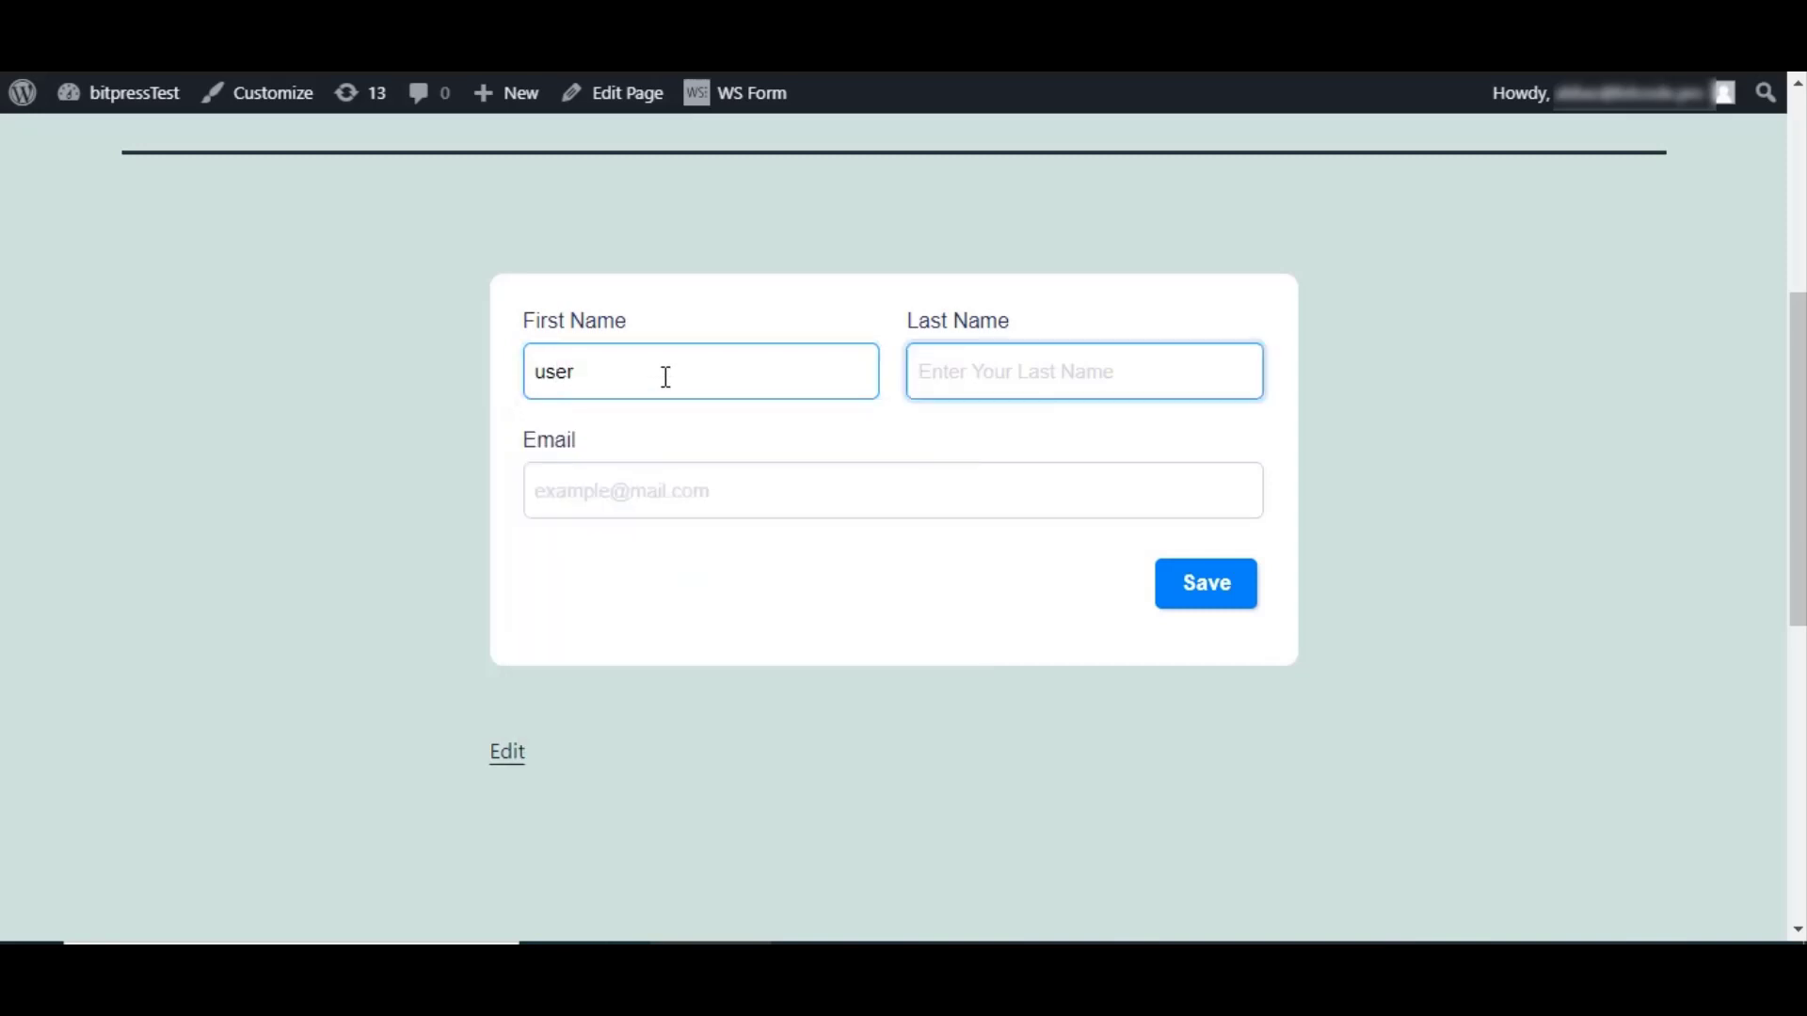
text(name)
key(Tab)
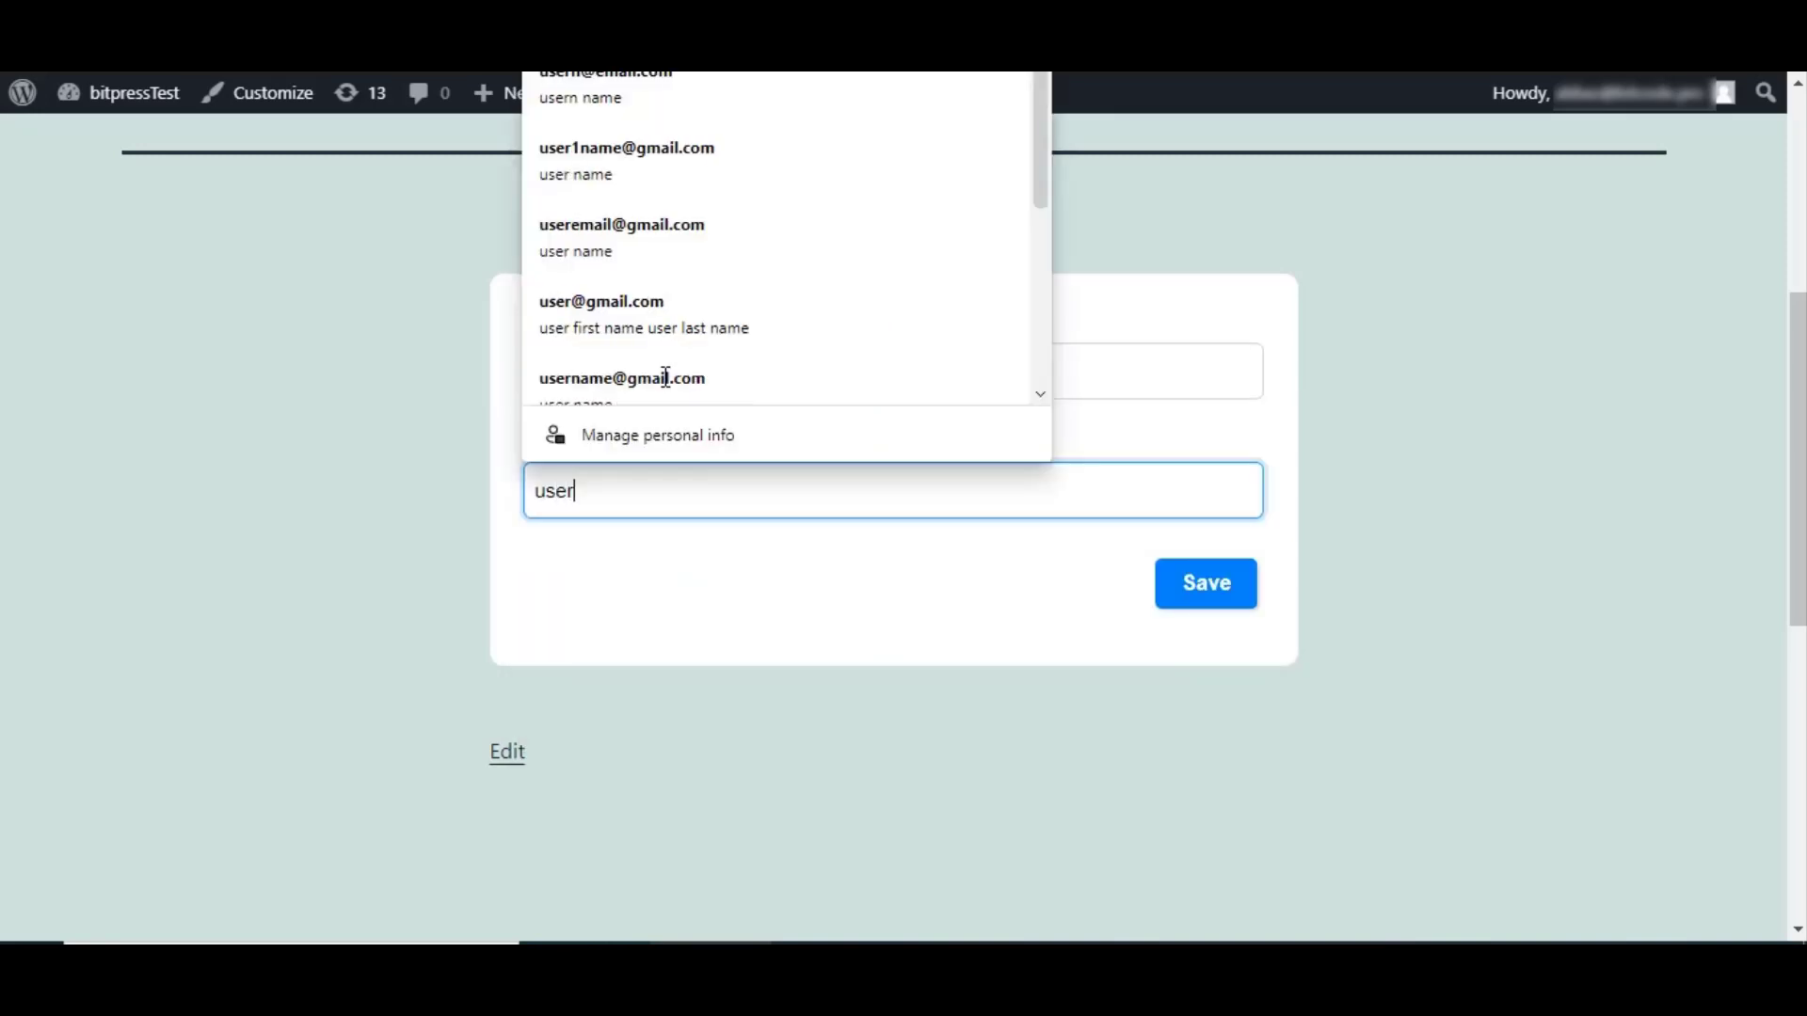
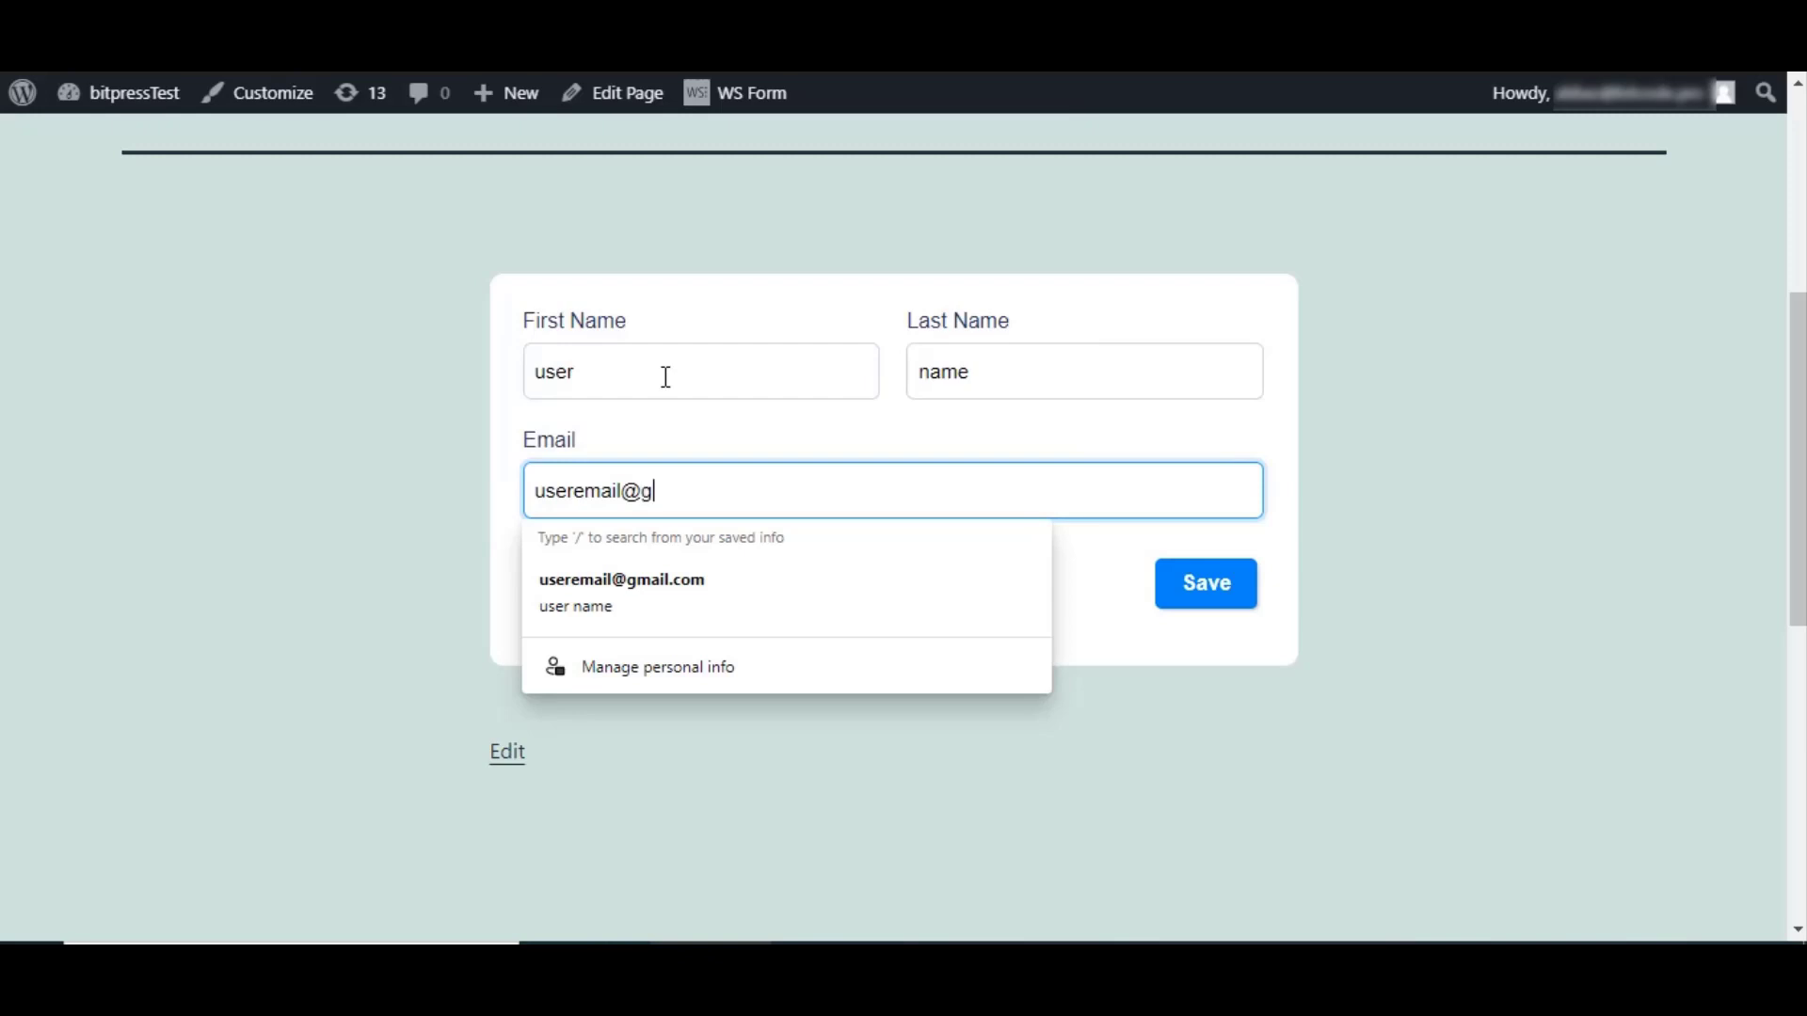
click(1229, 584)
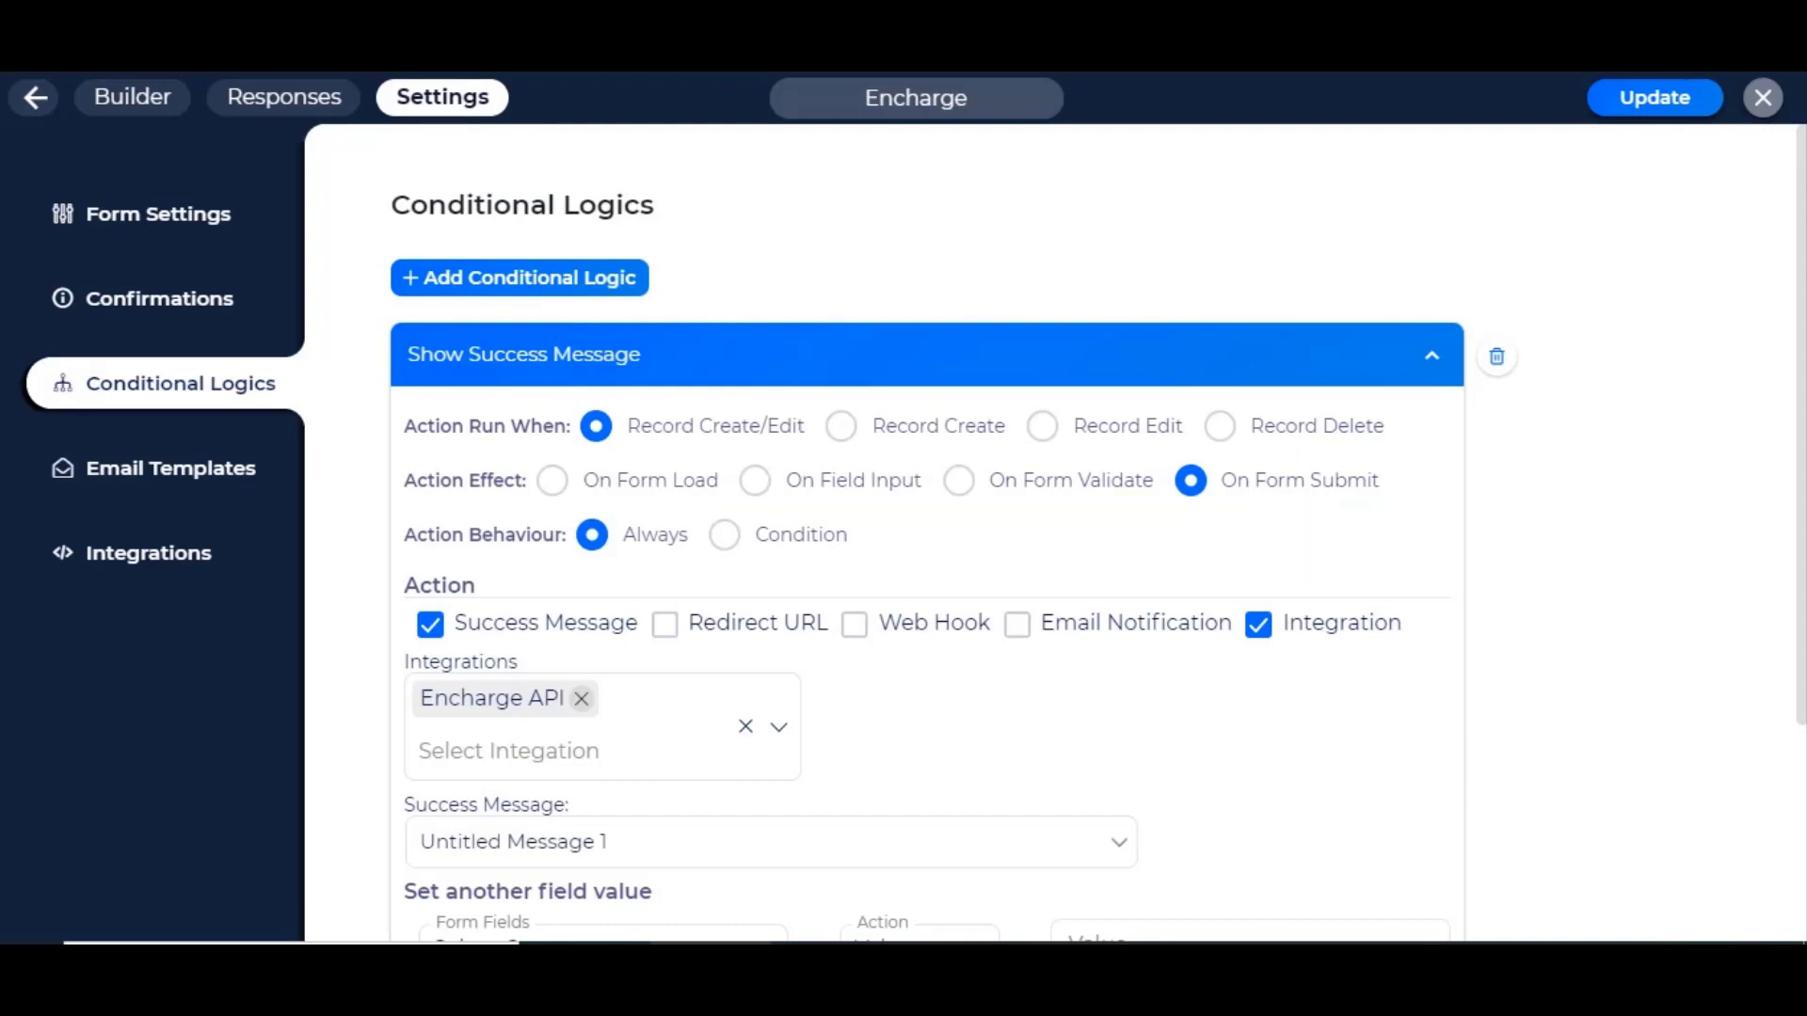
Step: Open the test response's integration logs and confirm the Encharge API insert-record success entry
click(250, 108)
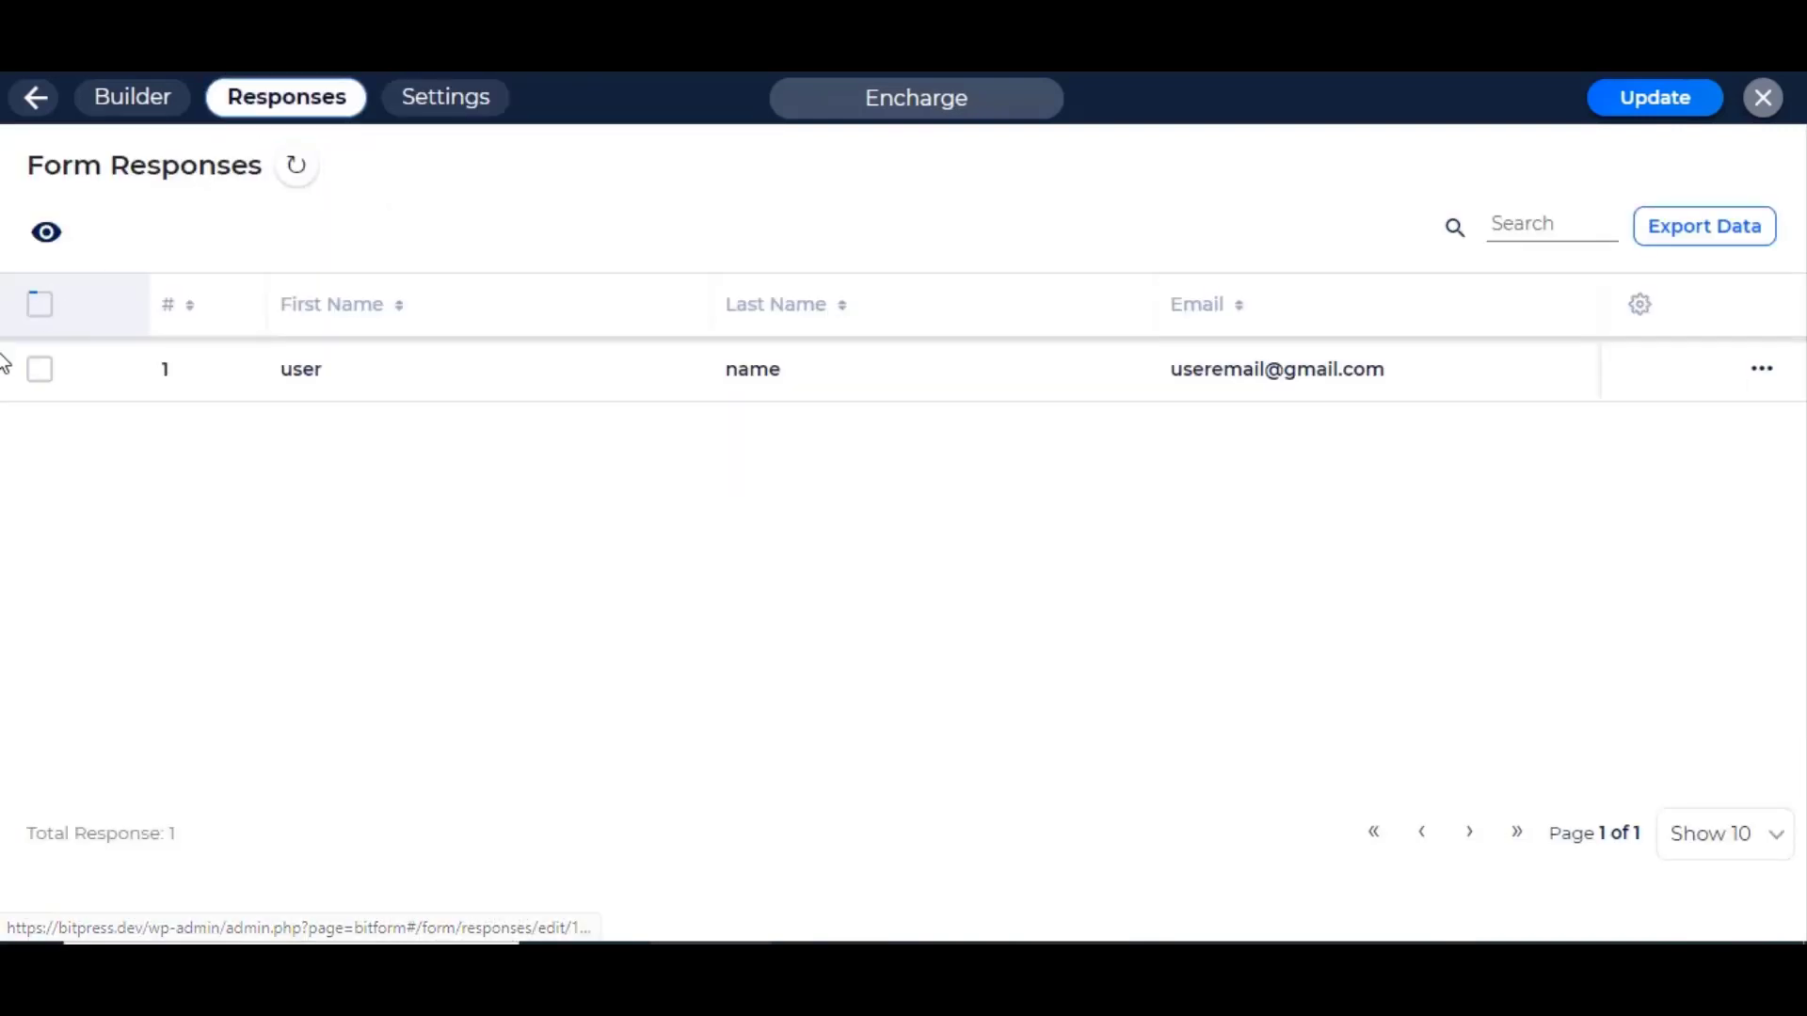
click(1522, 390)
click(1597, 104)
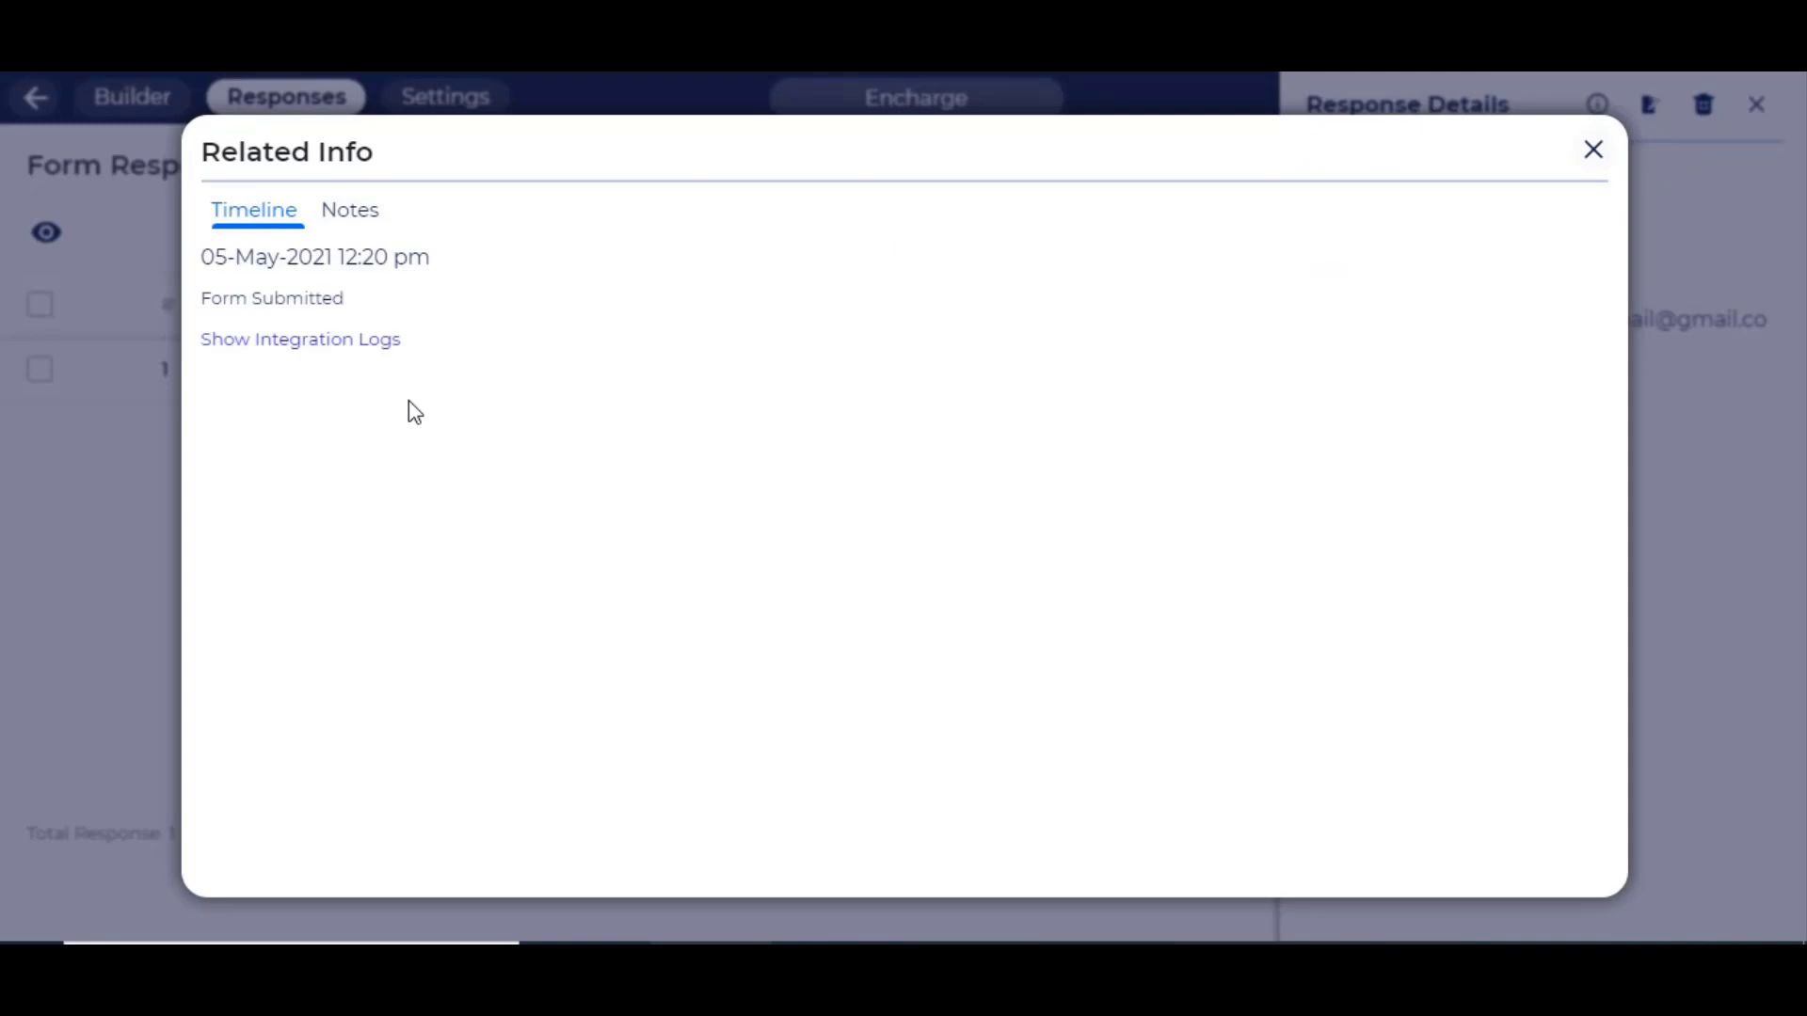
click(314, 342)
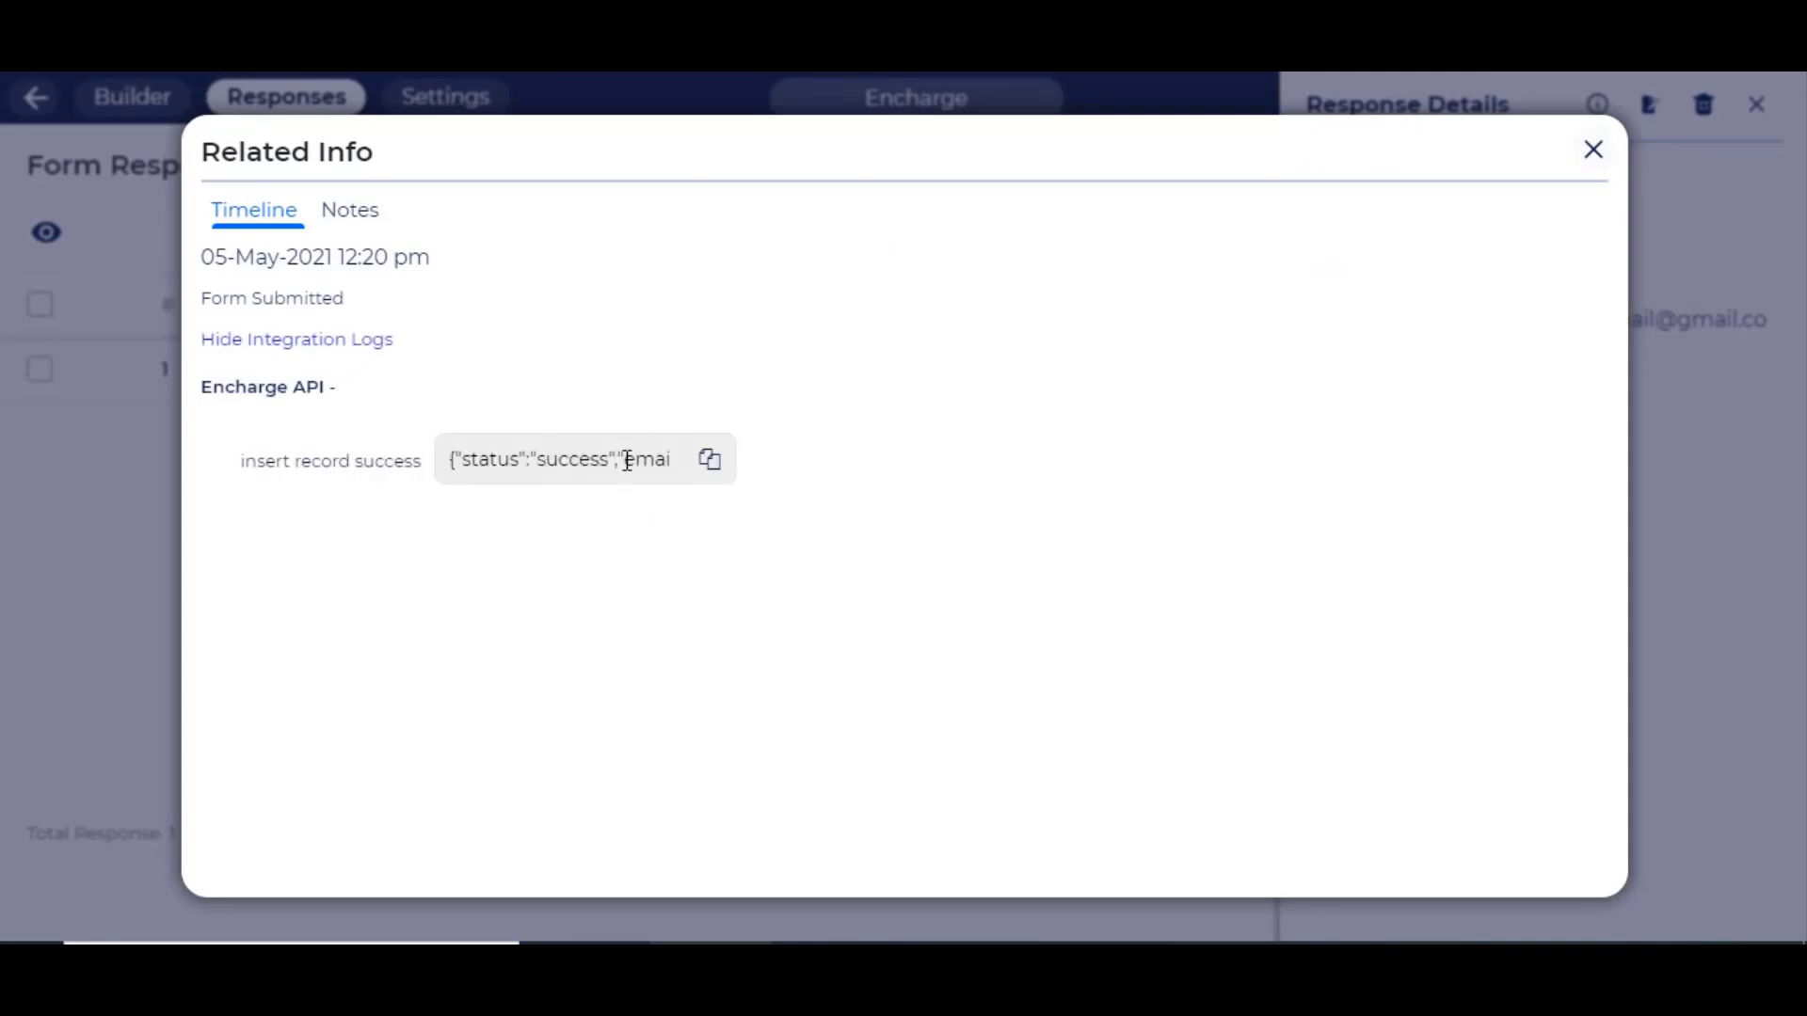
drag(627, 461, 544, 461)
click(875, 471)
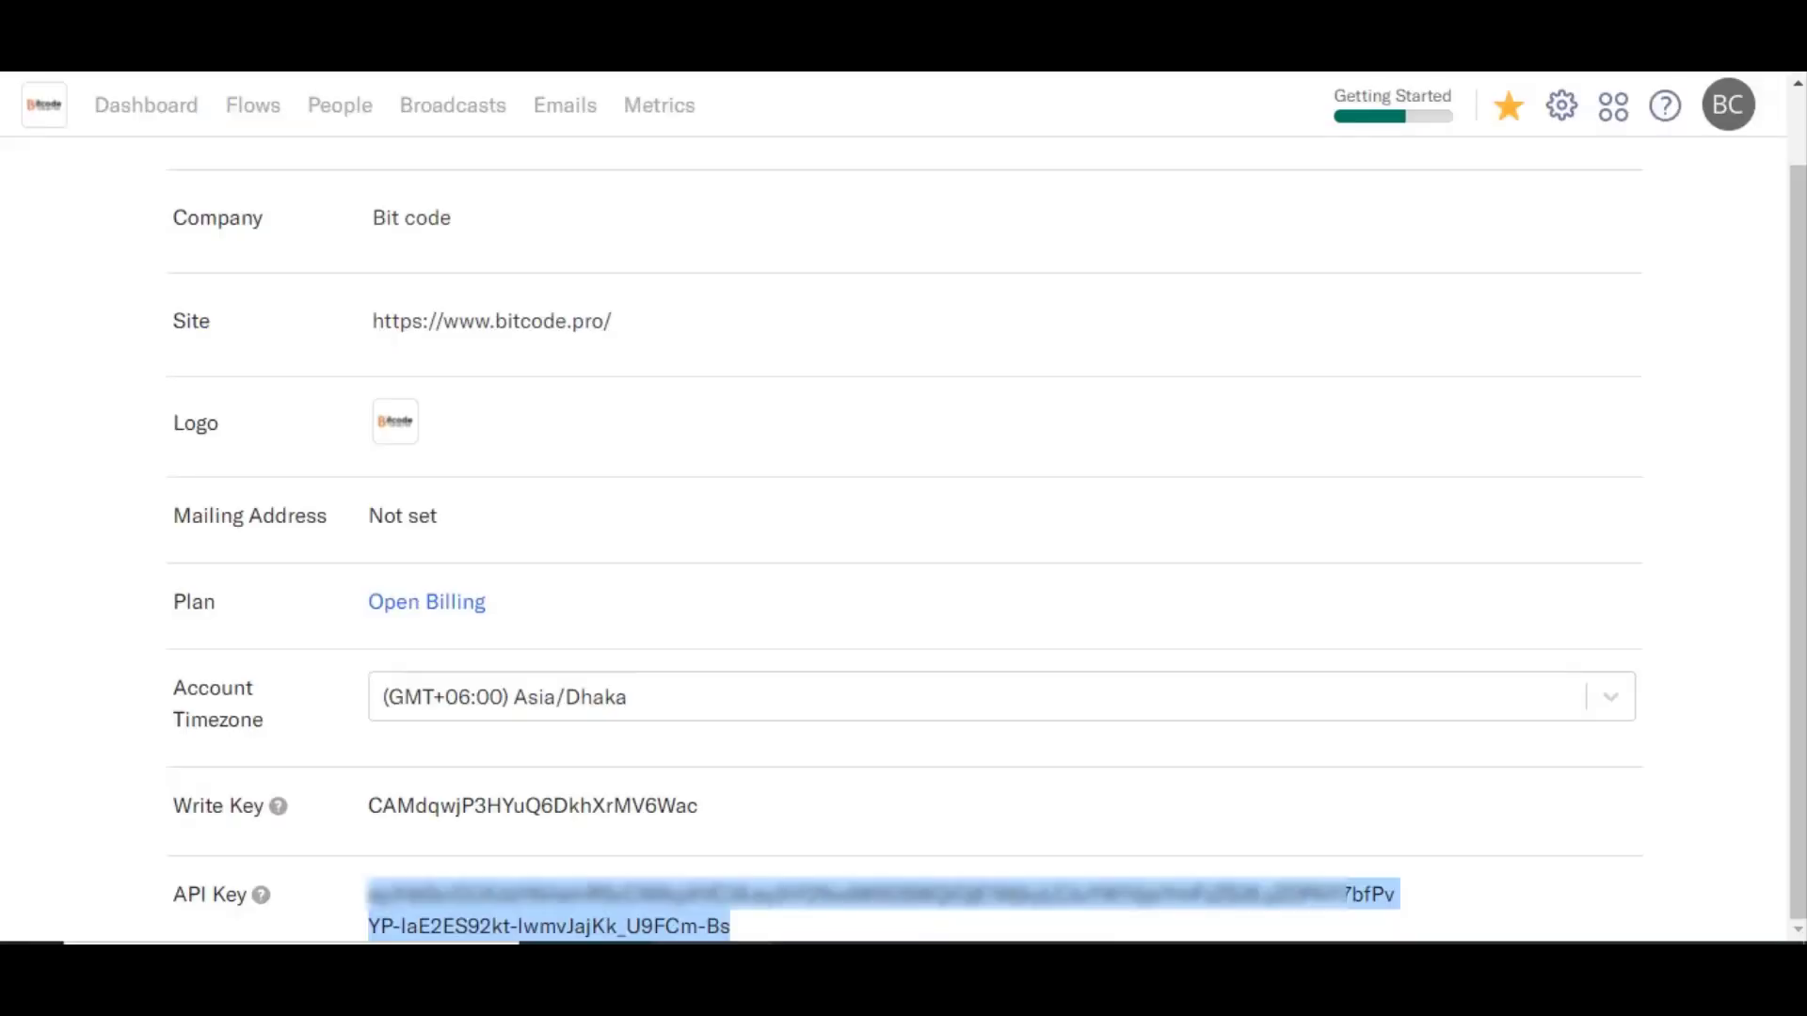
Step: Go to Encharge's People page to find the newly added test contact
click(326, 117)
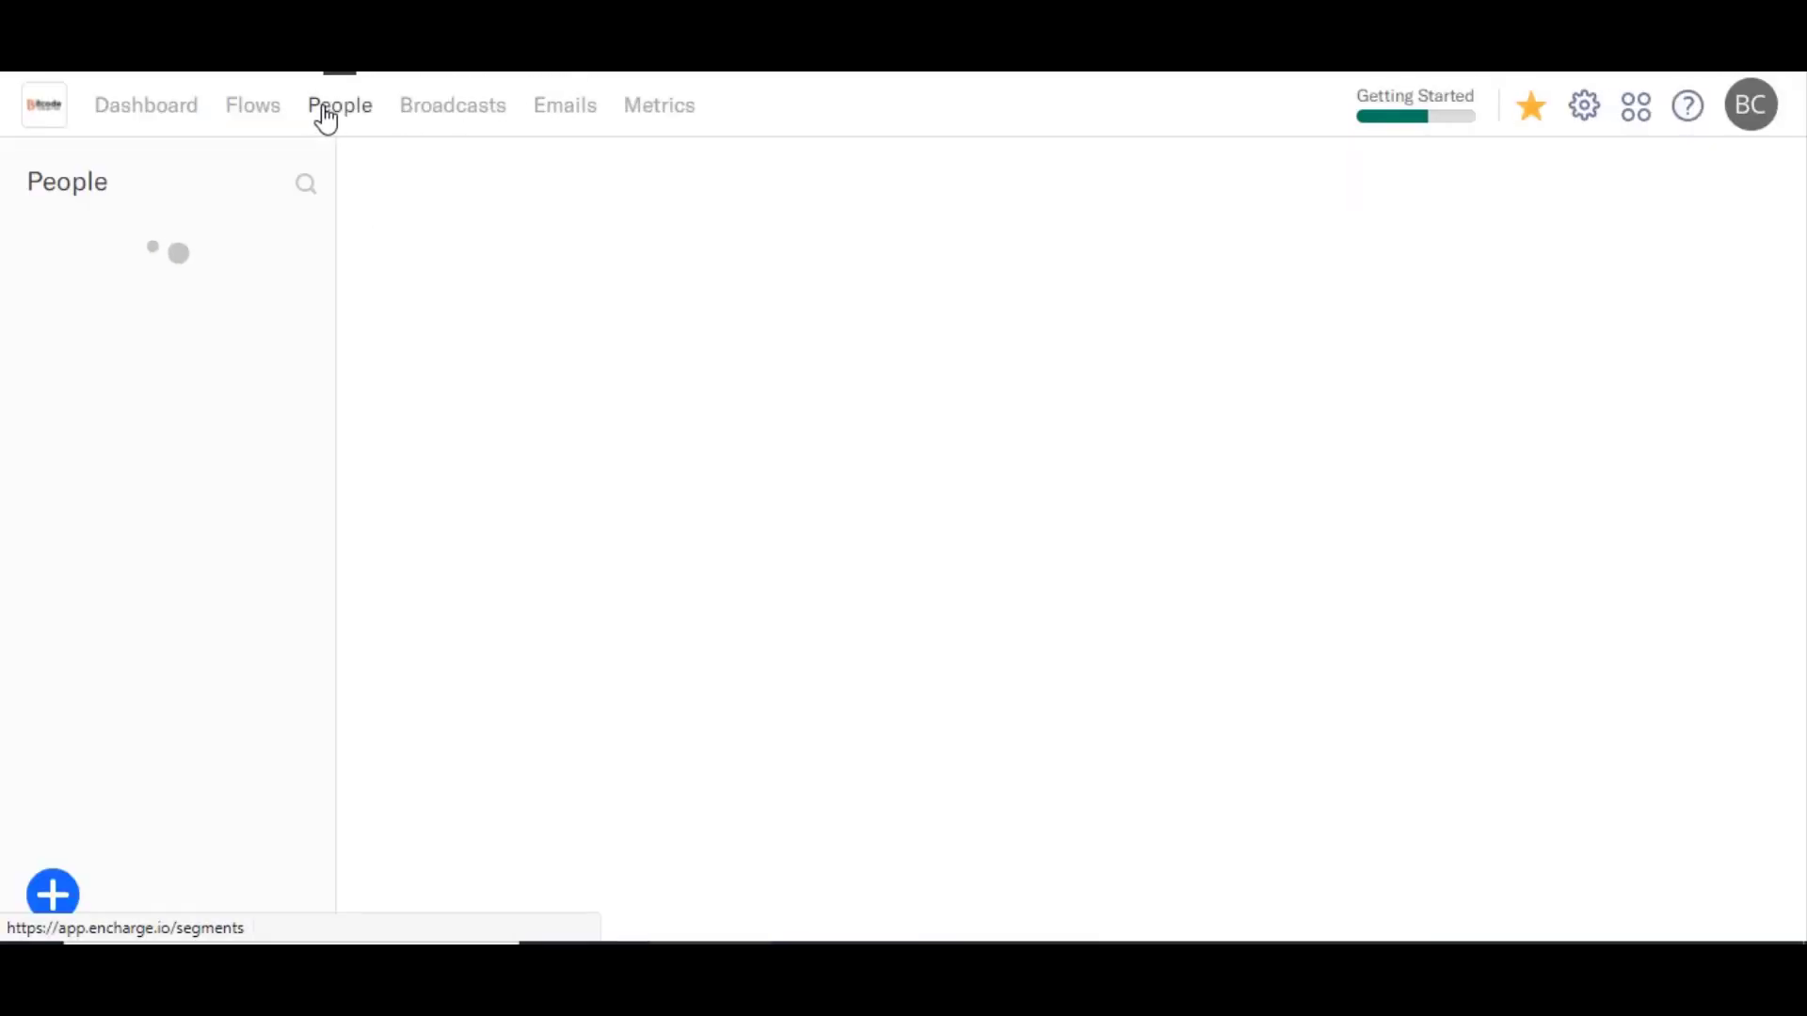